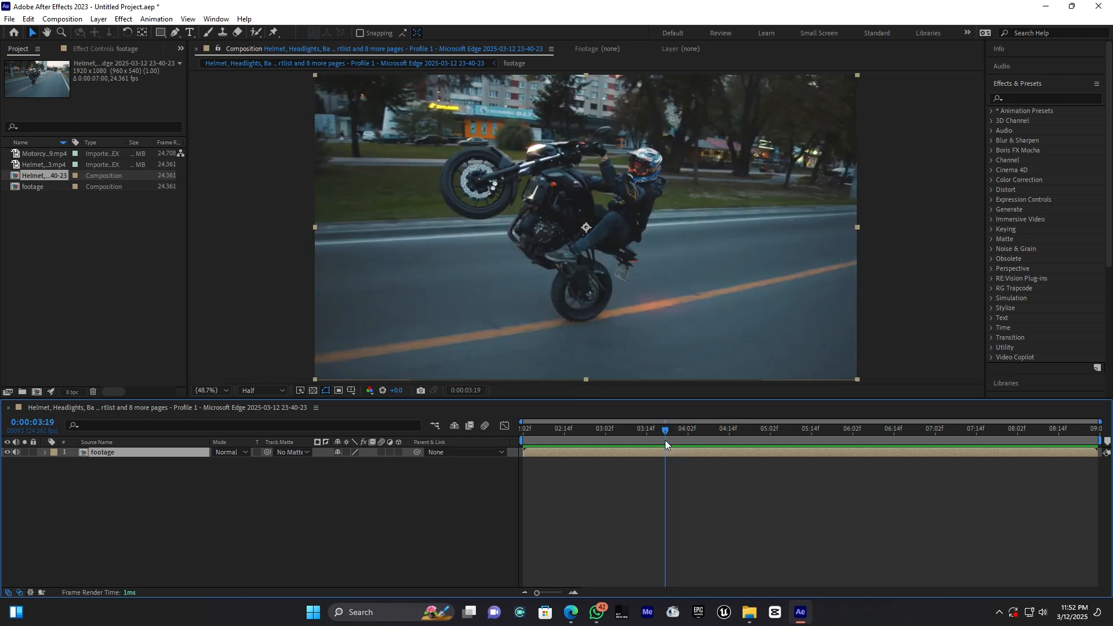
Step: Find the wiggle presets and apply Wiggle - position to the footage layer
click(1039, 98)
text(wig)
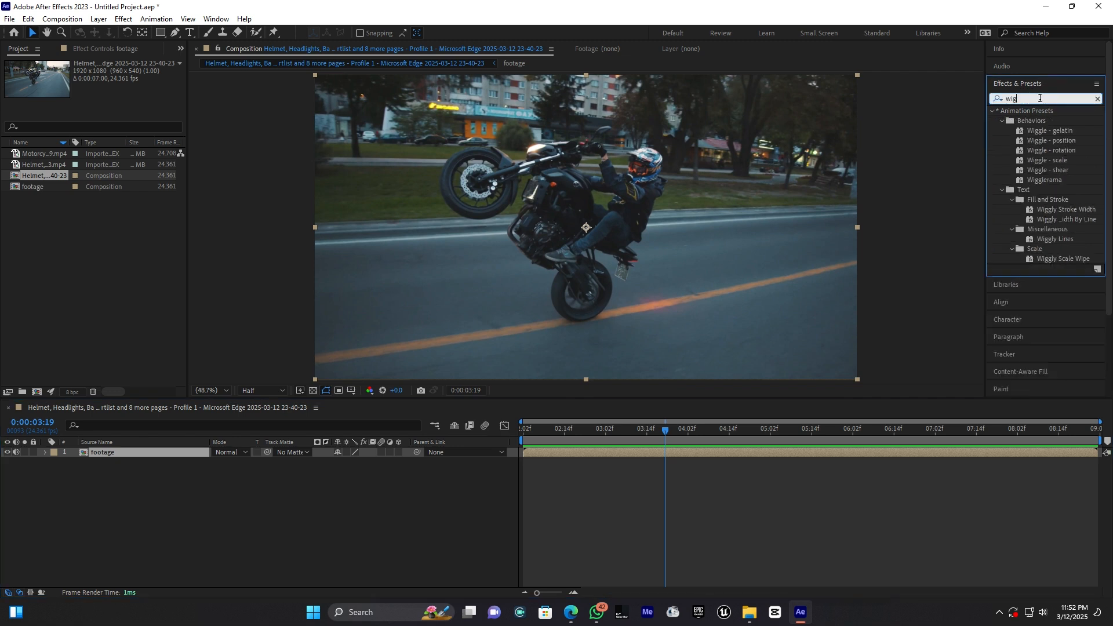
click(1069, 141)
drag(1062, 140, 547, 454)
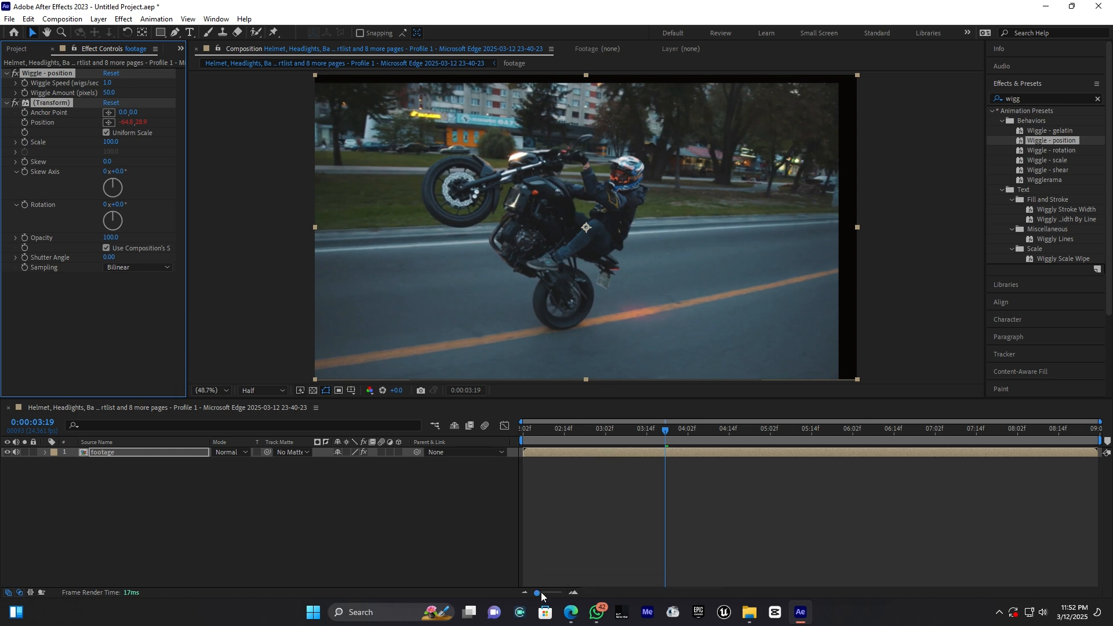
Step: At 0:00:03:17, just before the grey flash frame, set the Wiggle Amount to 0
drag(541, 594, 545, 594)
drag(718, 431, 723, 432)
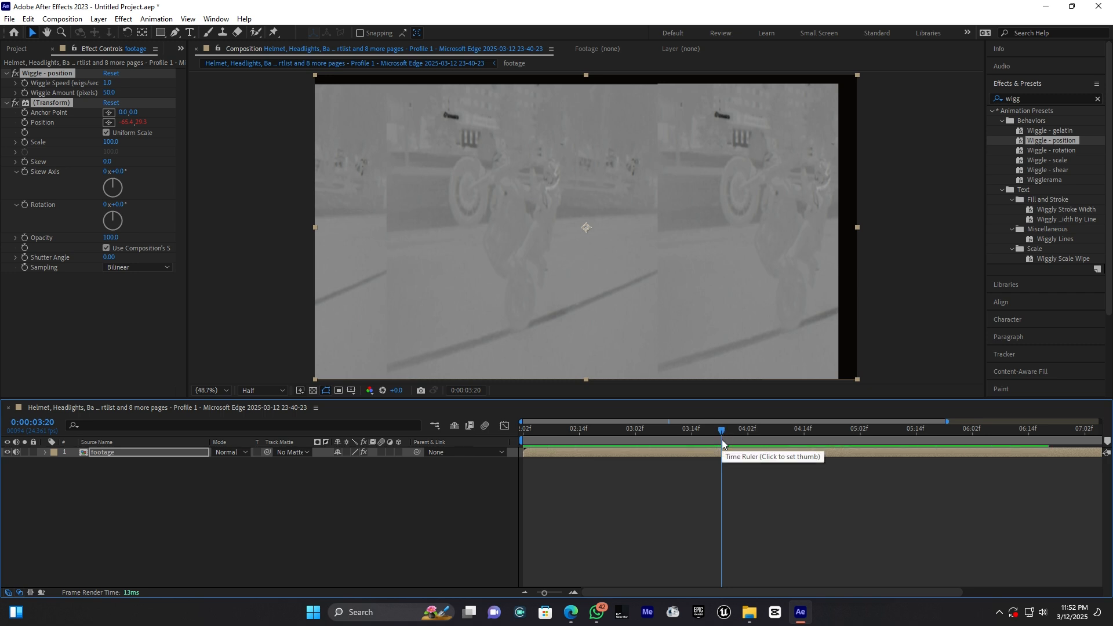
key(Left)
key(Left)
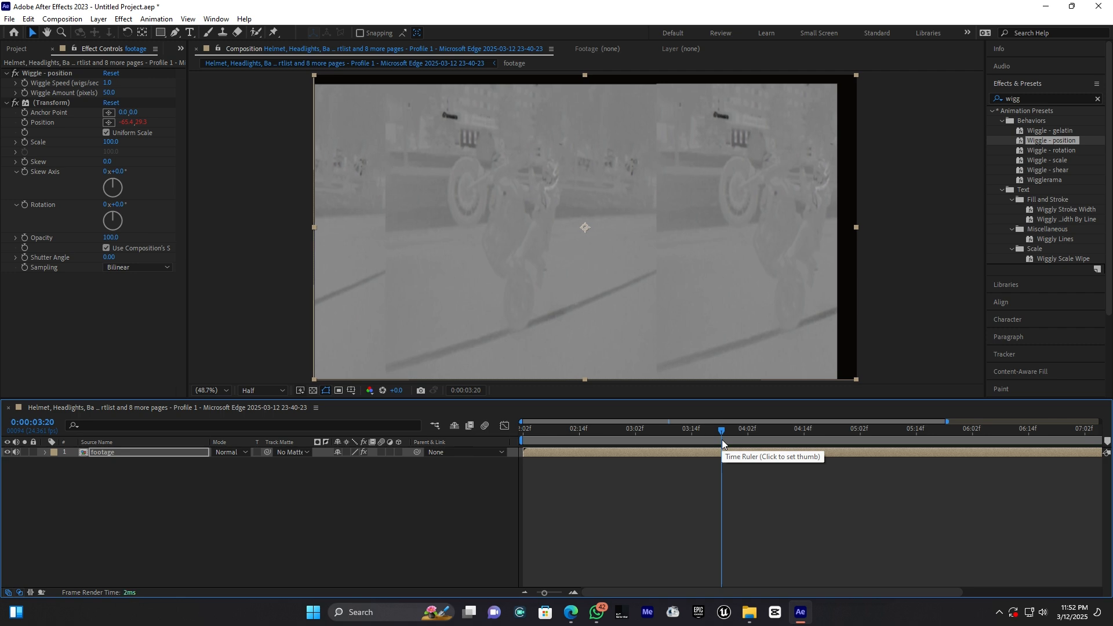
click(717, 430)
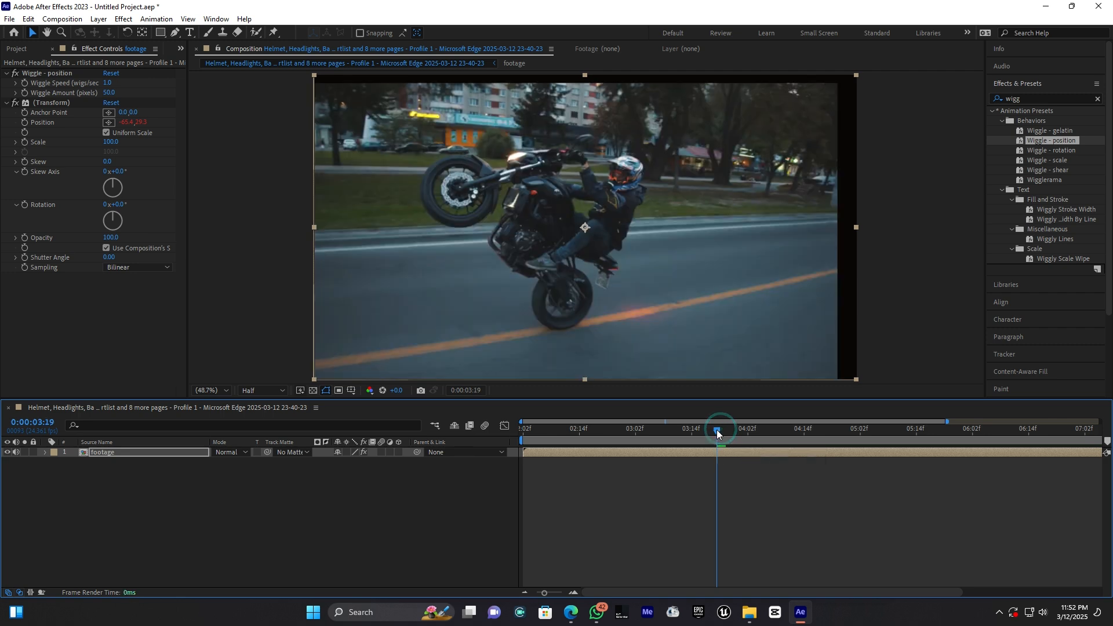
drag(716, 434, 708, 431)
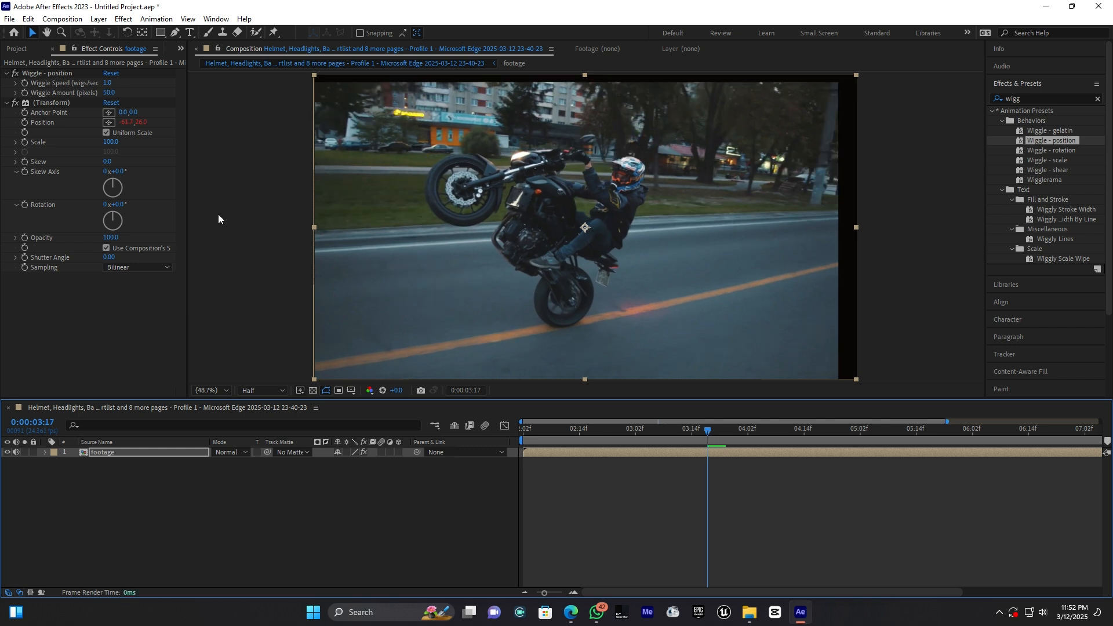
click(109, 93)
text(0)
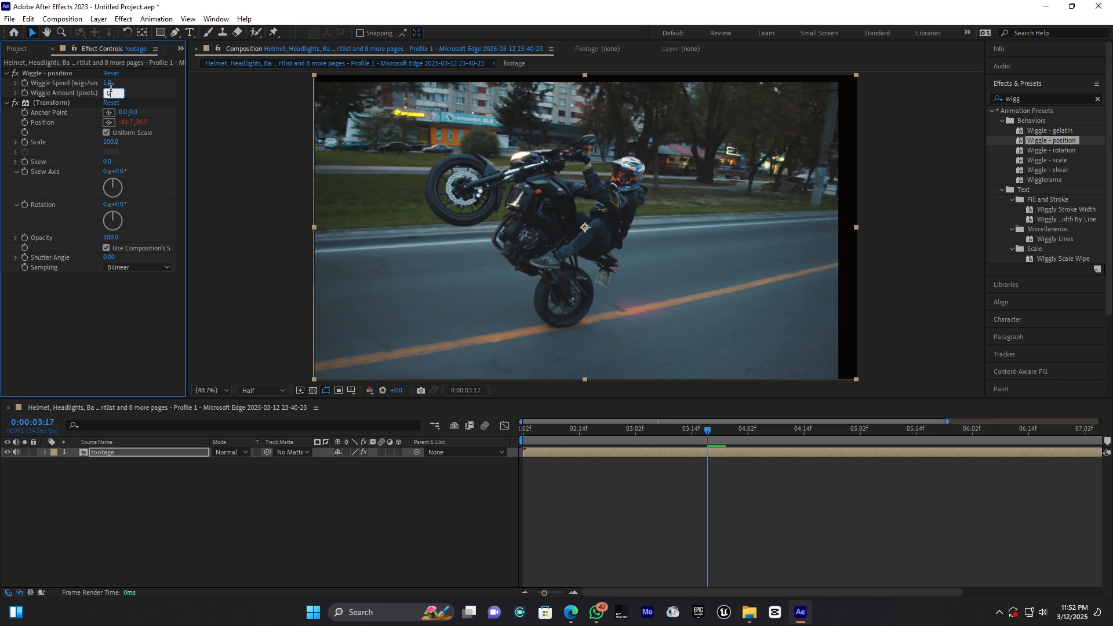
key(Return)
Step: Set the Wiggle Speed to 0 and enable keyframing for both Wiggle Amount and Wiggle Speed
click(108, 83)
text(0)
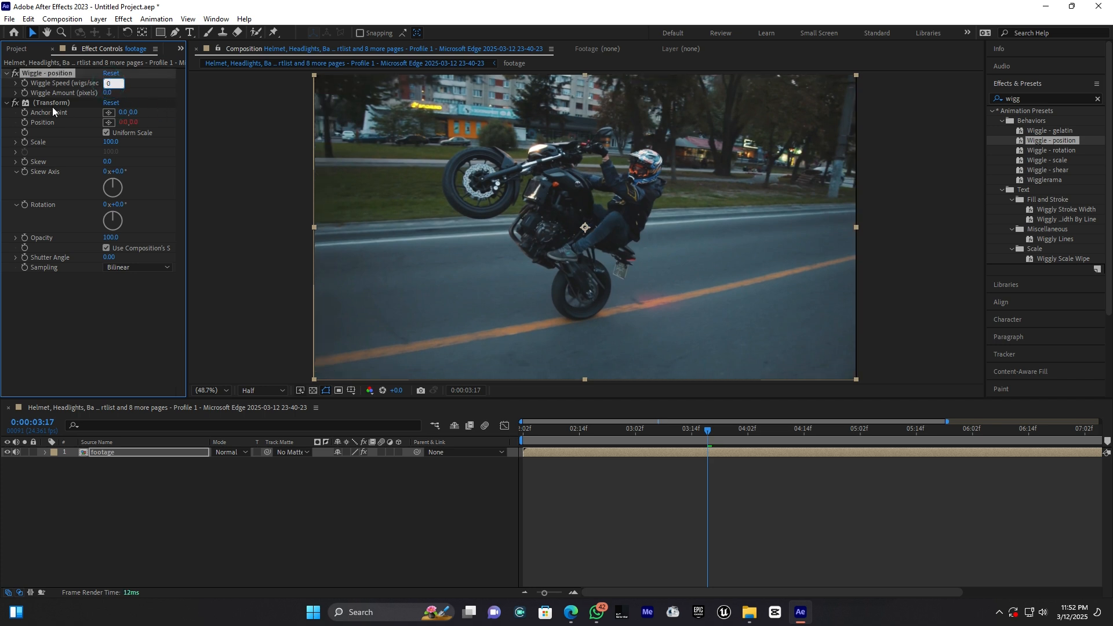
key(Return)
click(24, 93)
click(24, 82)
Step: At 0:00:03:20, keyframe the Wiggle Speed at 5 and the Wiggle Amount at 50
drag(708, 432, 723, 431)
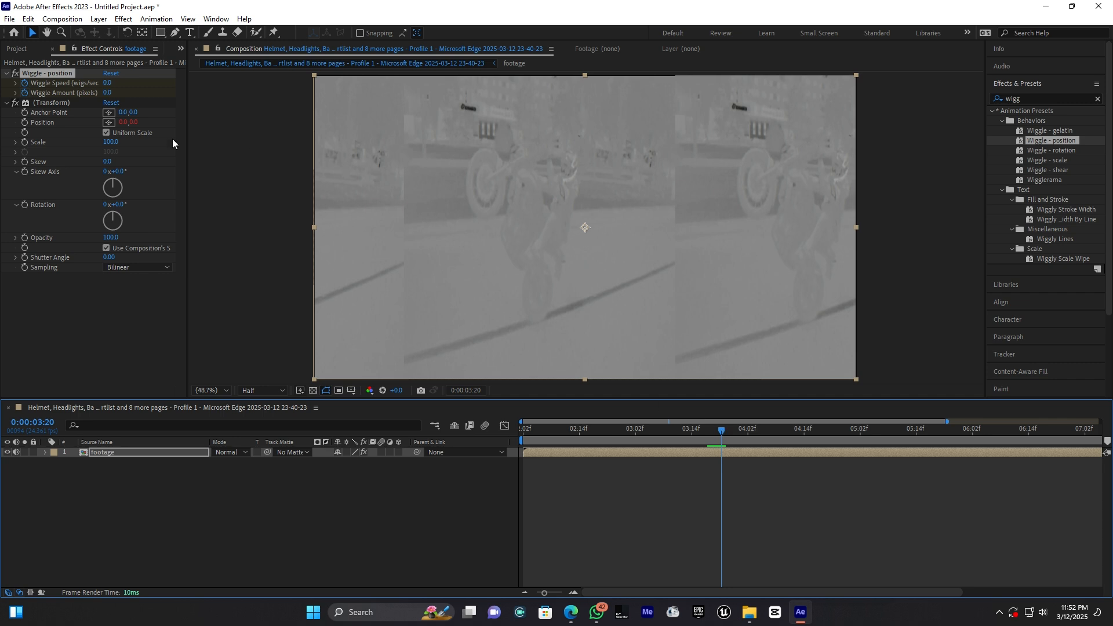
click(107, 83)
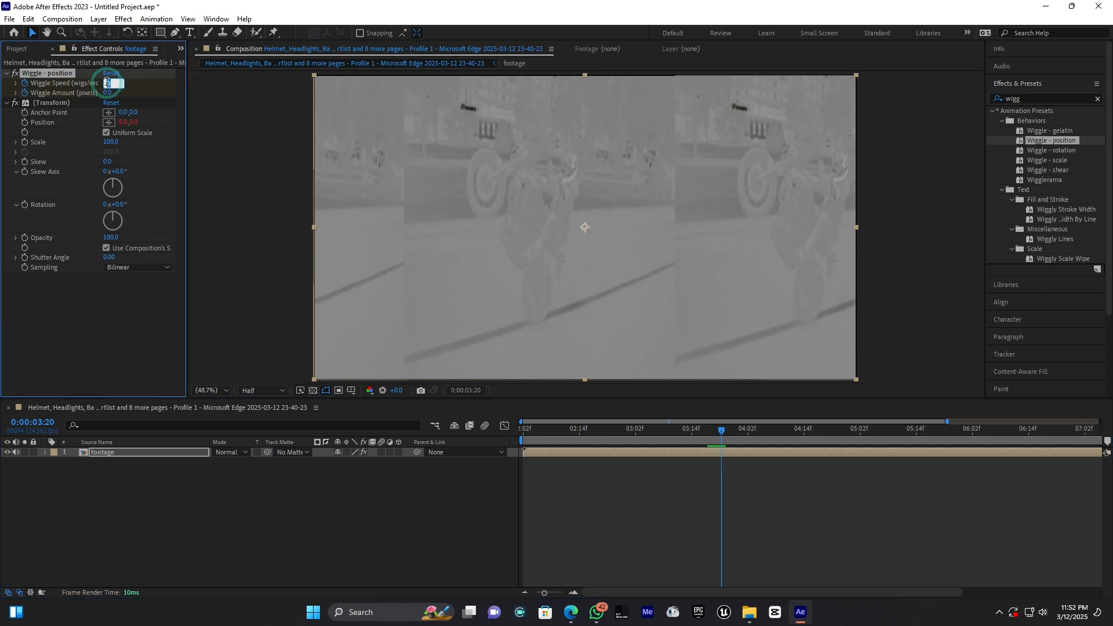
text(5)
click(109, 93)
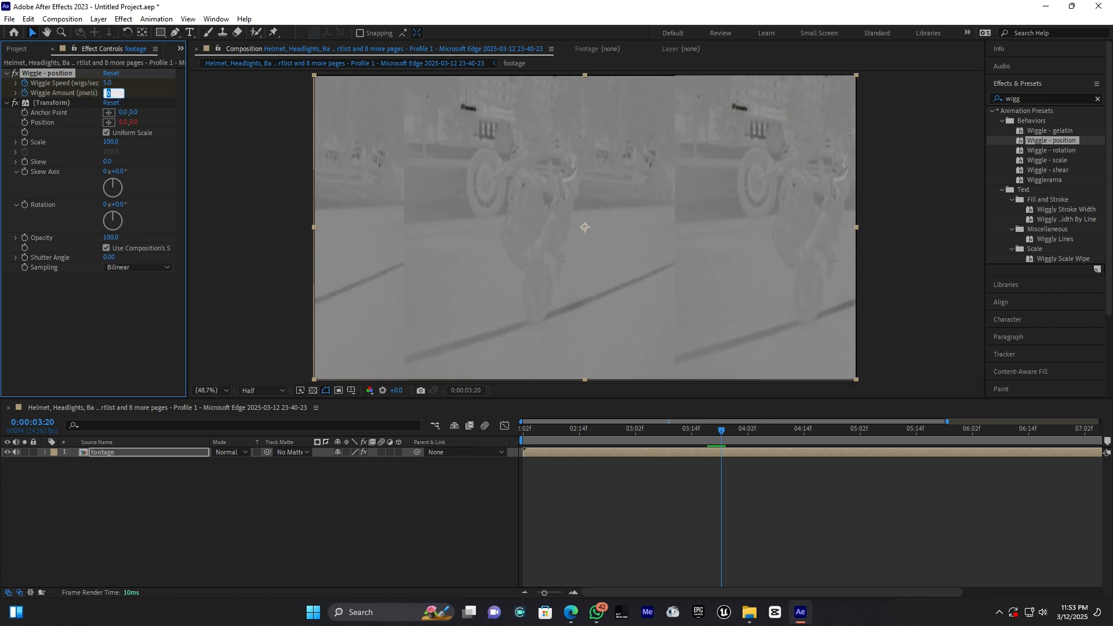
text(50)
click(136, 92)
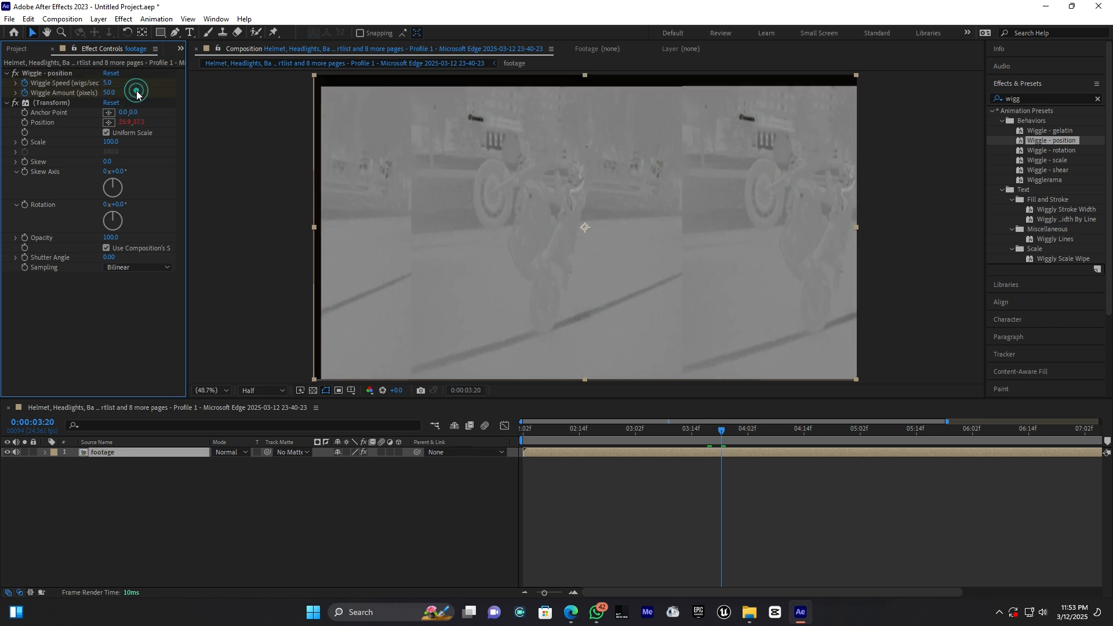
Step: Reveal the wiggle keyframes in the timeline and keyframe Wiggle Speed and Wiggle Amount back to 0 at 0:00:04:04
click(46, 453)
click(54, 463)
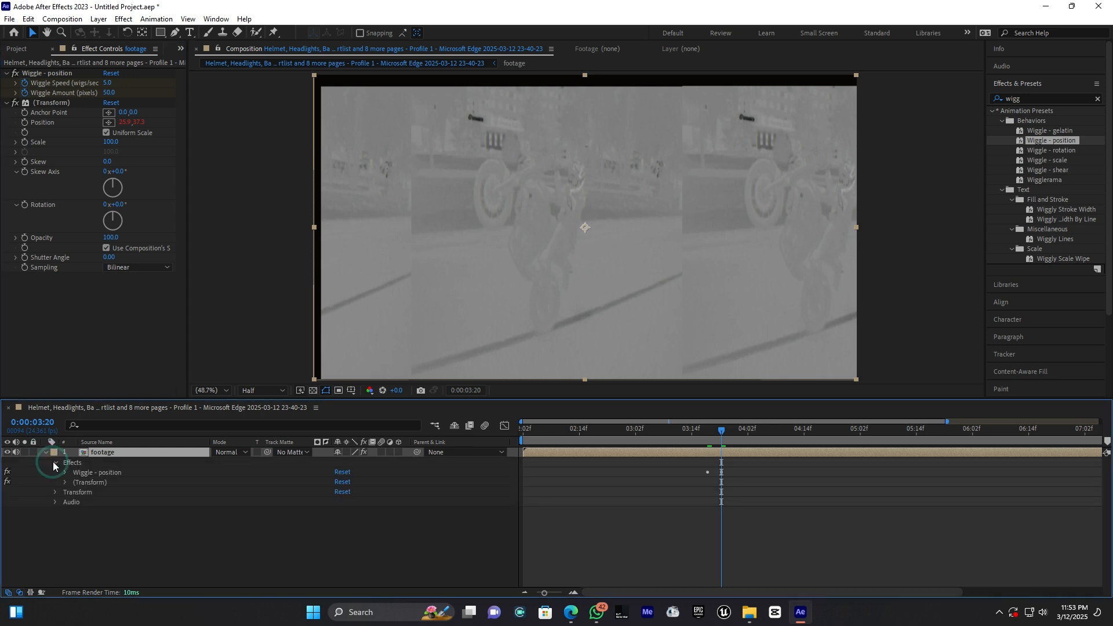
click(64, 472)
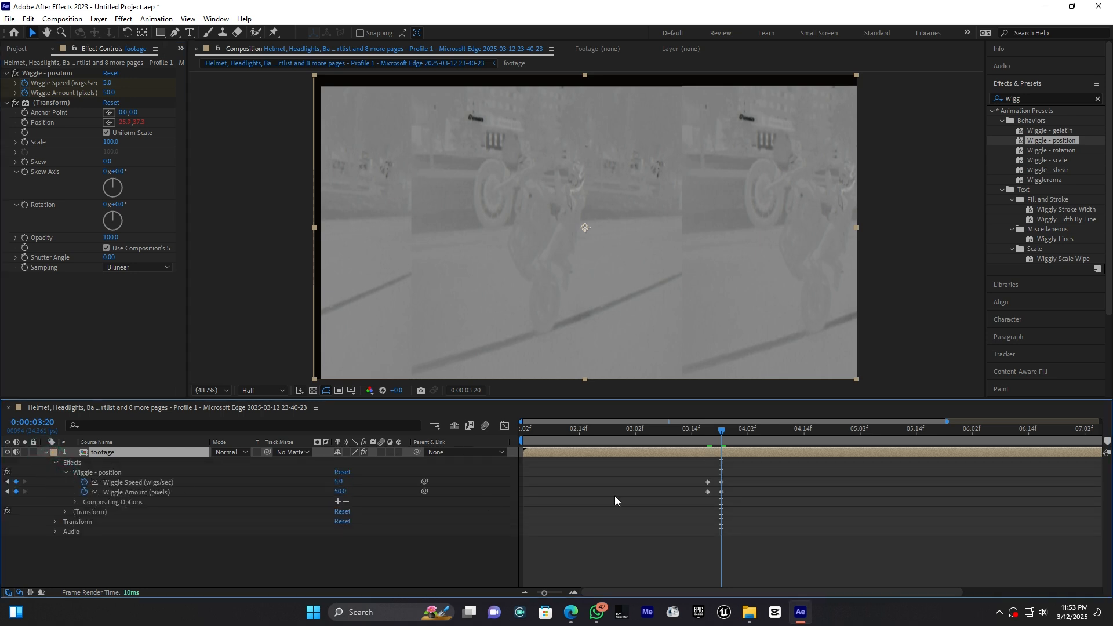
drag(721, 431, 763, 439)
click(107, 83)
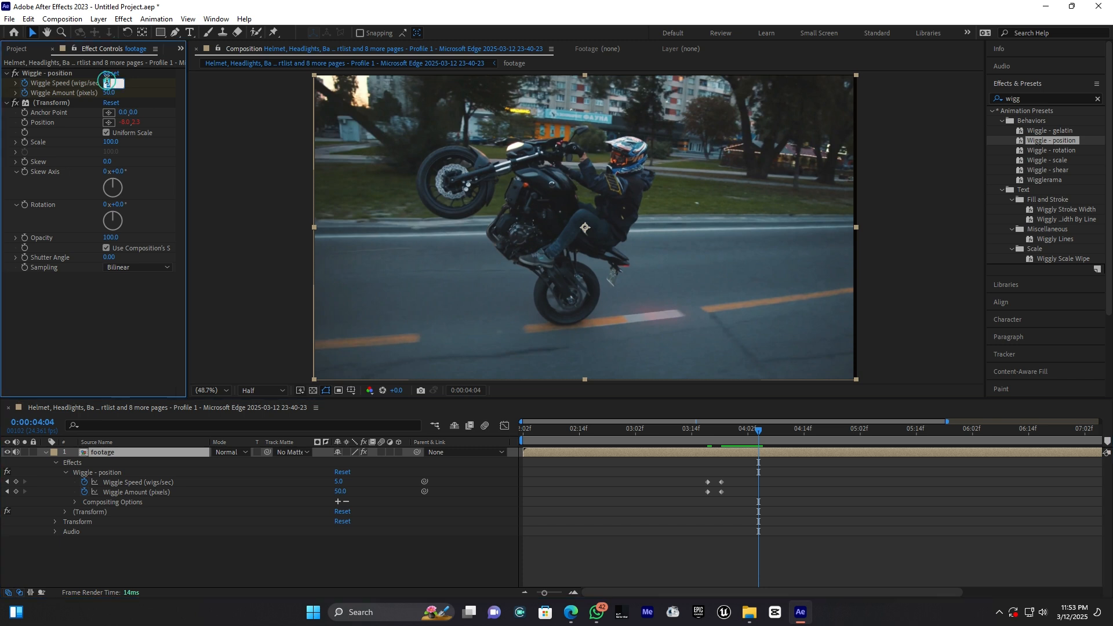
text(0)
key(Return)
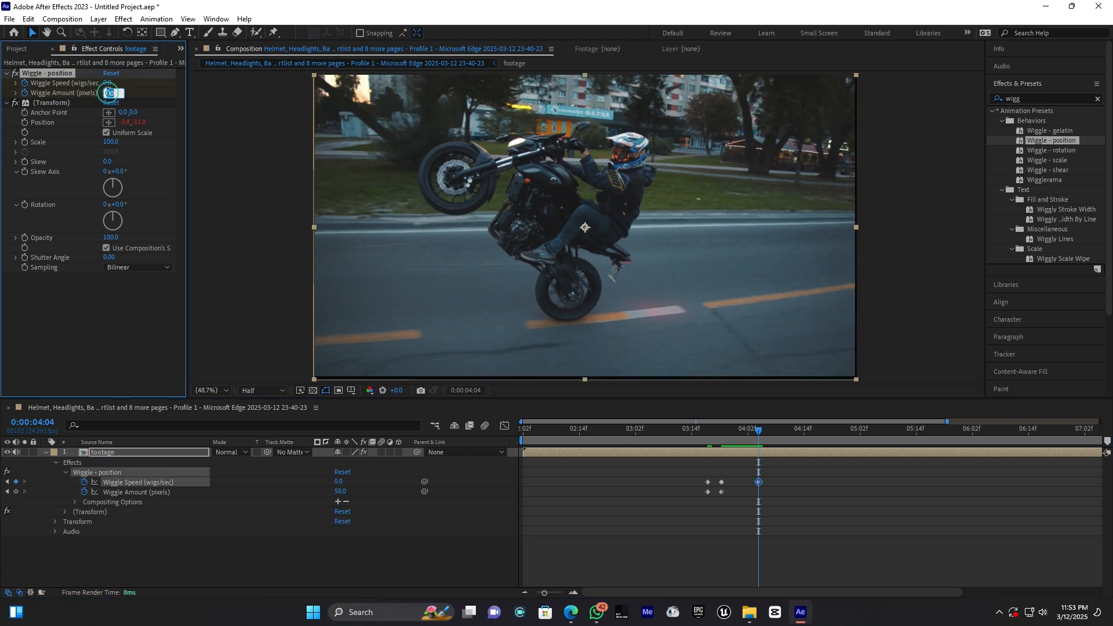
click(141, 333)
Step: Preview the shake around the transition, starting at about 0:00:03:10
click(679, 423)
click(677, 430)
key(space)
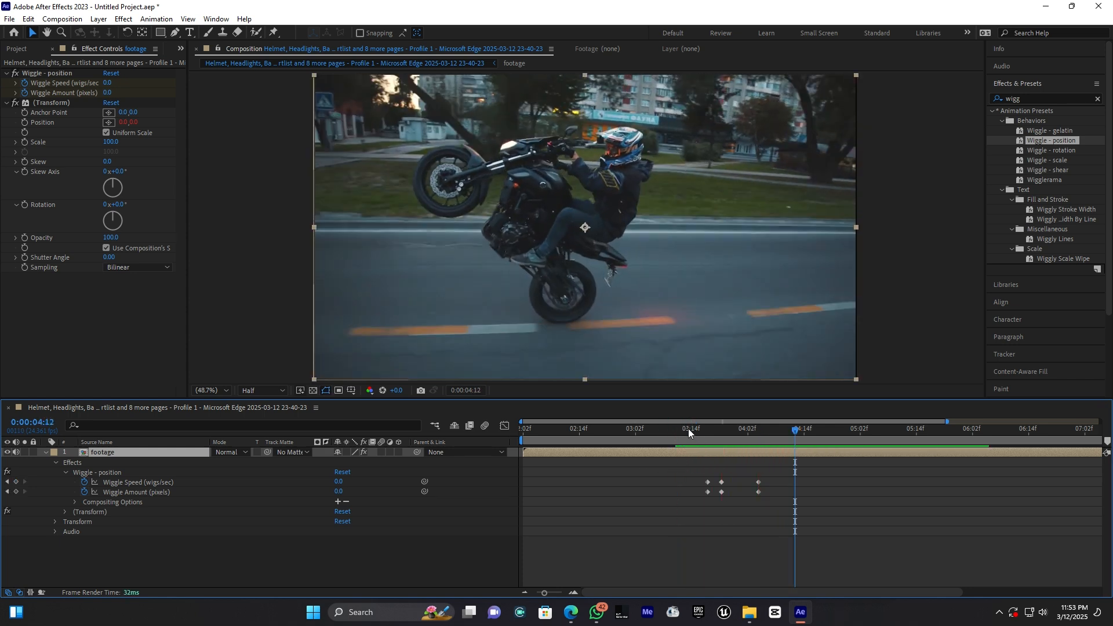
click(688, 429)
click(702, 451)
drag(700, 426, 677, 426)
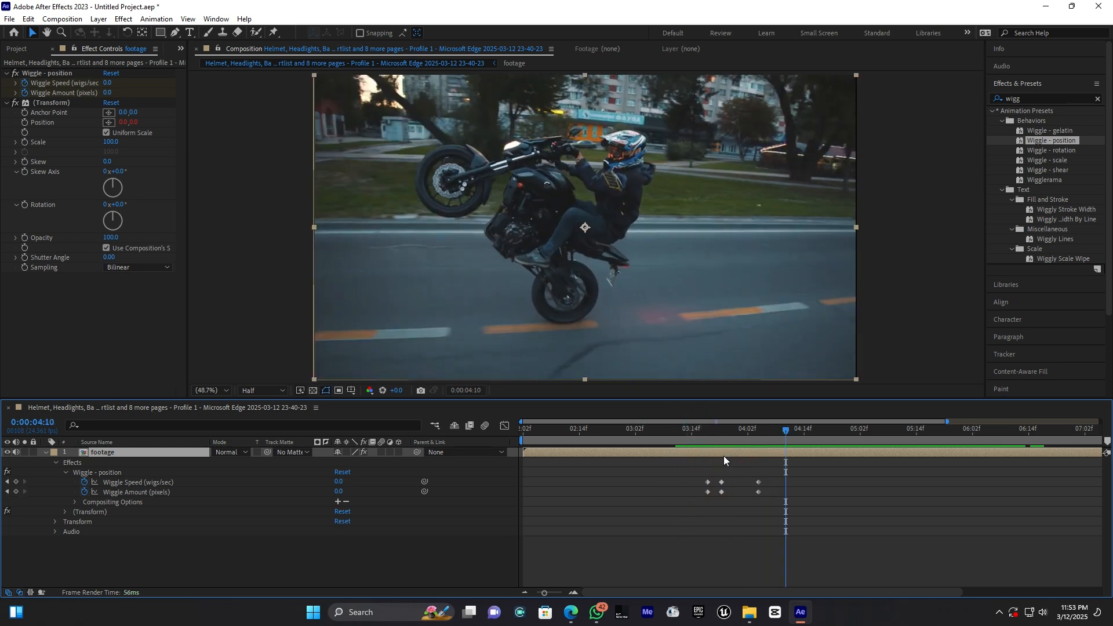
click(677, 430)
Step: Apply Easy Ease to all the Wiggle Speed and Wiggle Amount keyframes
drag(699, 470, 772, 510)
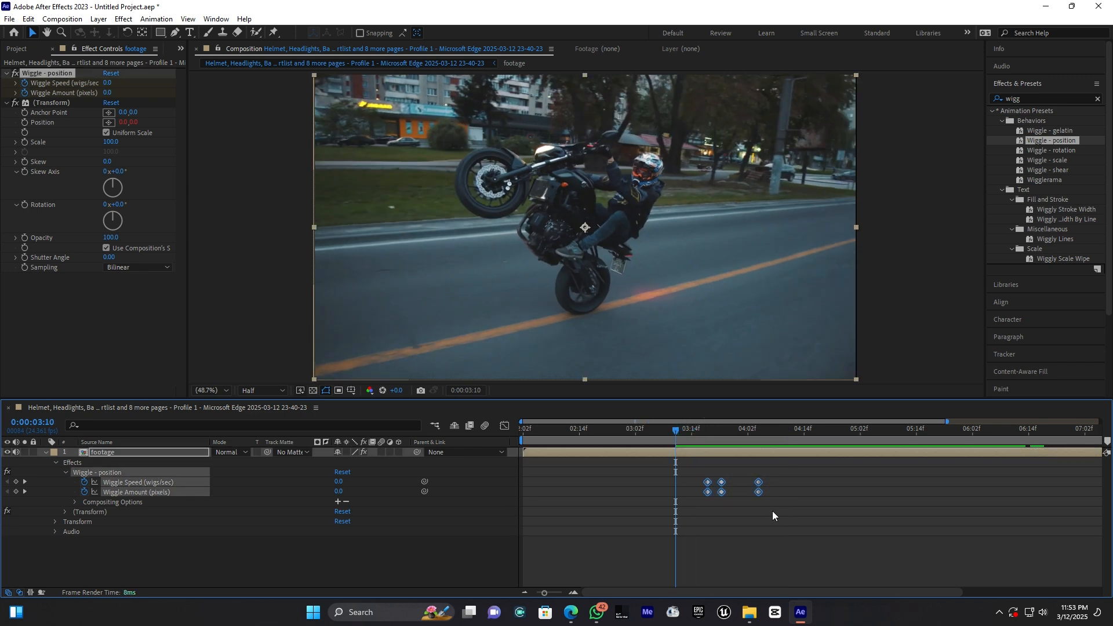
right_click(721, 488)
mouse_move(769, 474)
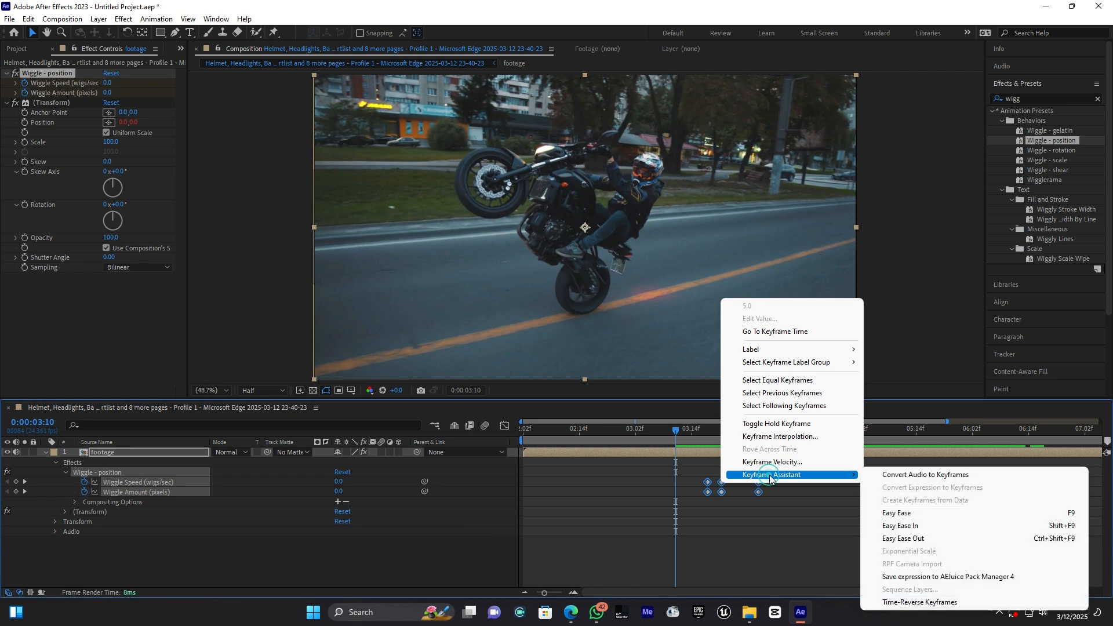
click(914, 513)
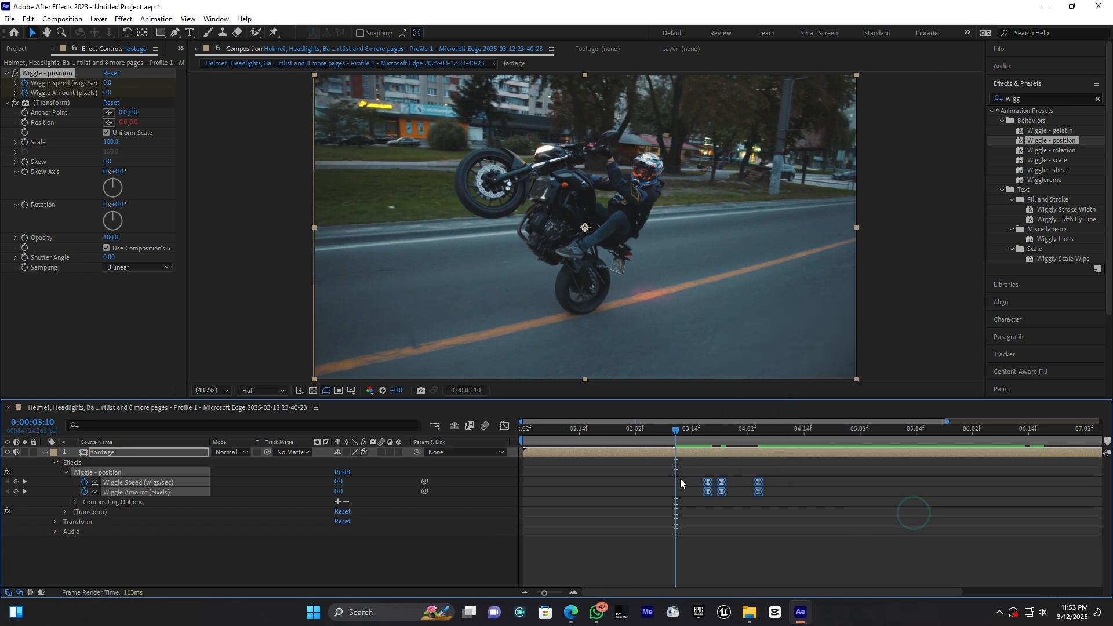
Step: In the Graph Editor, reshape the wiggle speed curves so they peak sharply close to the middle keyframe at 0:00:03:20
click(505, 425)
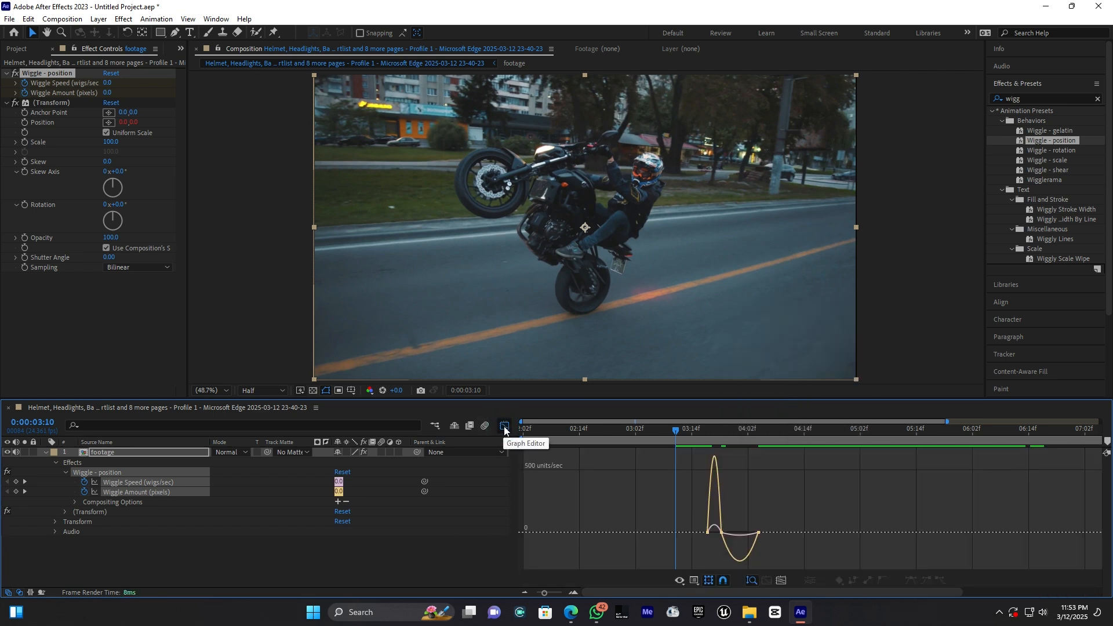
drag(546, 593, 560, 593)
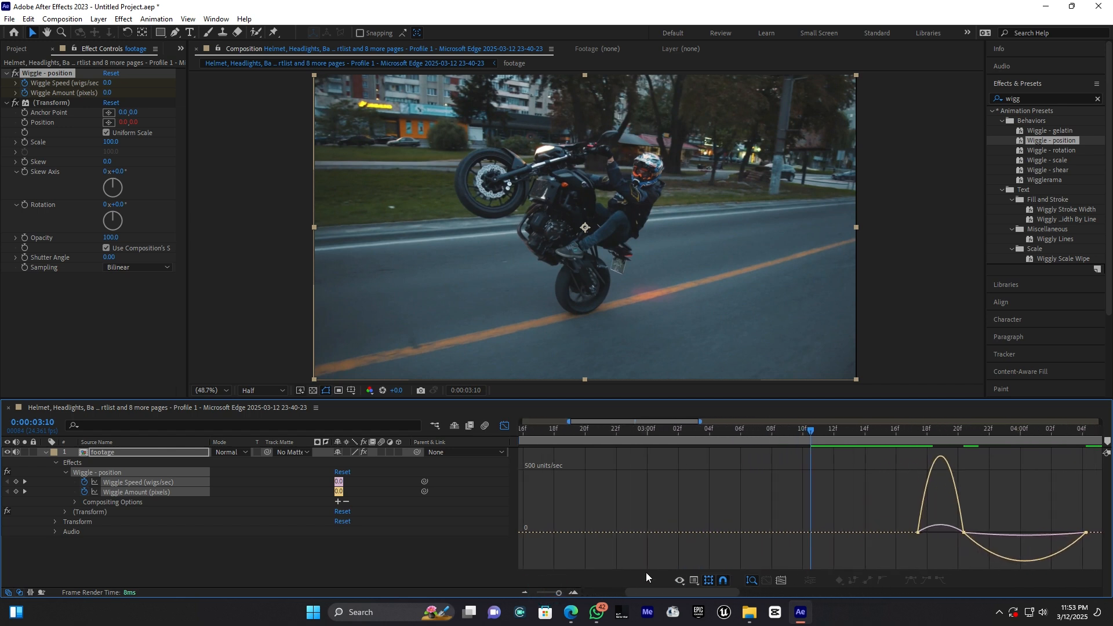
drag(897, 519, 946, 538)
drag(1066, 545, 993, 525)
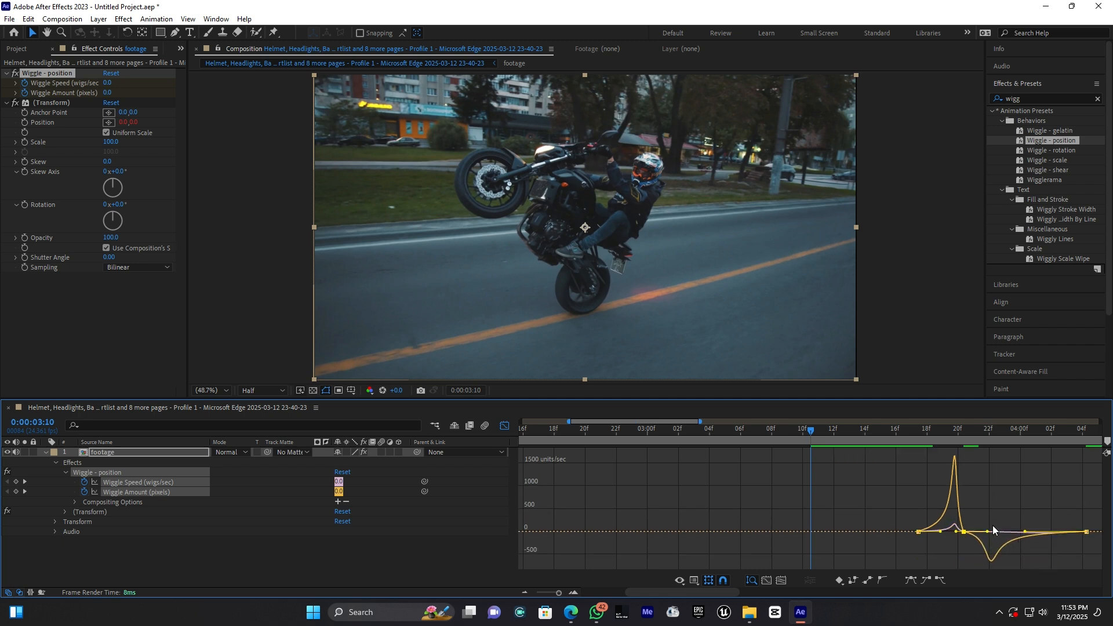
click(505, 426)
Step: Play back the eased shake from shortly before the first wiggle keyframe
click(780, 430)
key(space)
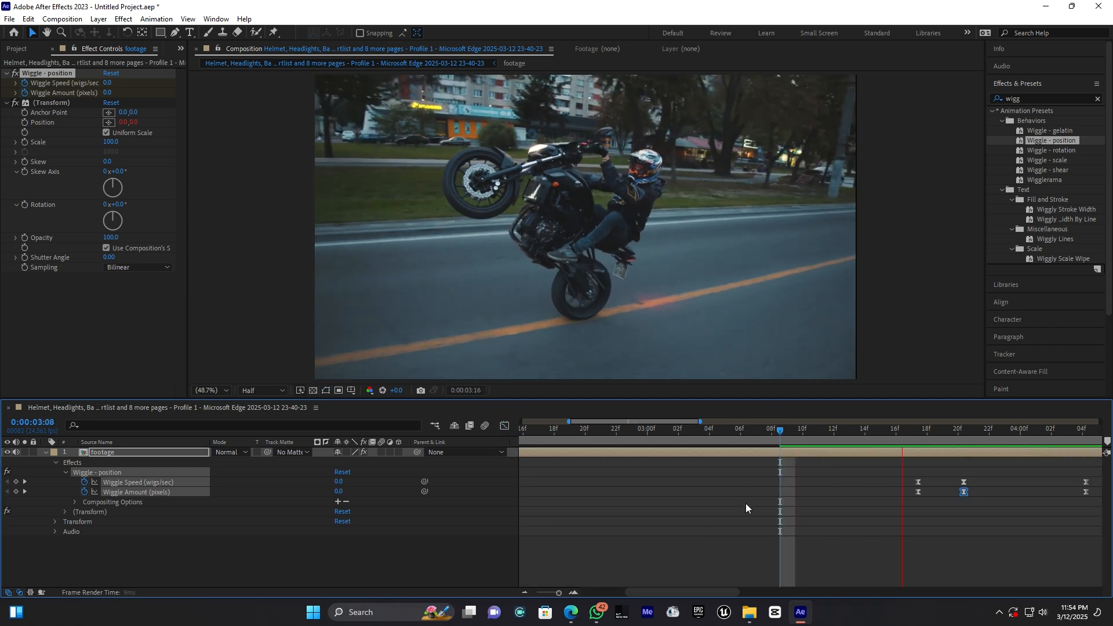
key(space)
drag(557, 592, 540, 592)
click(651, 429)
key(space)
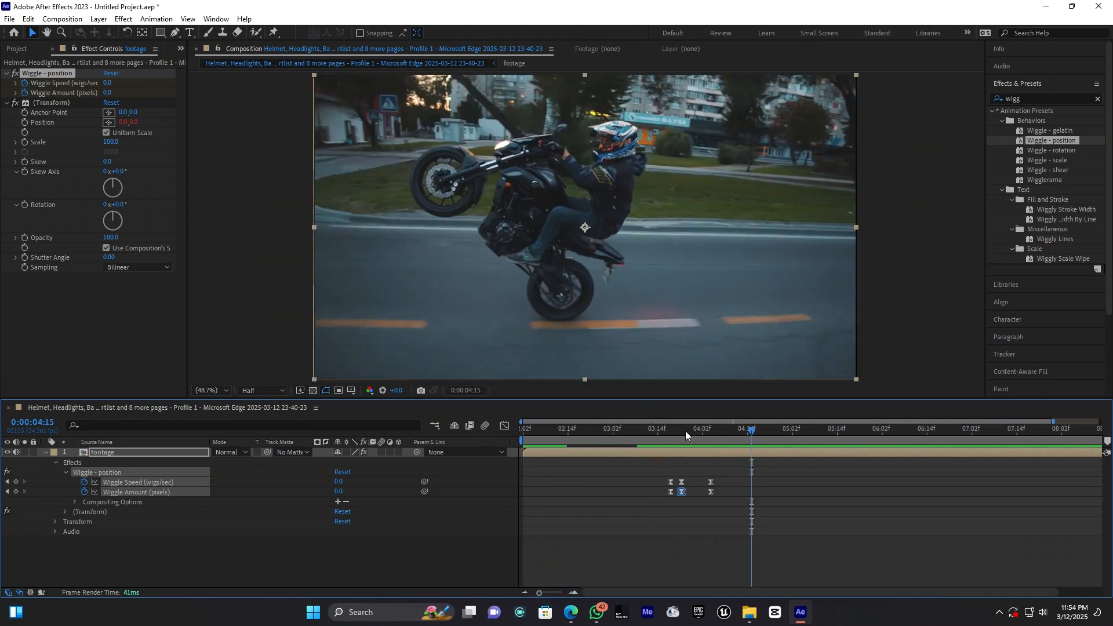
Step: Shift the first Wiggle Speed and Wiggle Amount keyframes one frame earlier to 0:00:03:16 and preview the shake
click(673, 432)
drag(660, 460, 667, 493)
click(659, 432)
key(space)
key(space)
drag(681, 431, 666, 435)
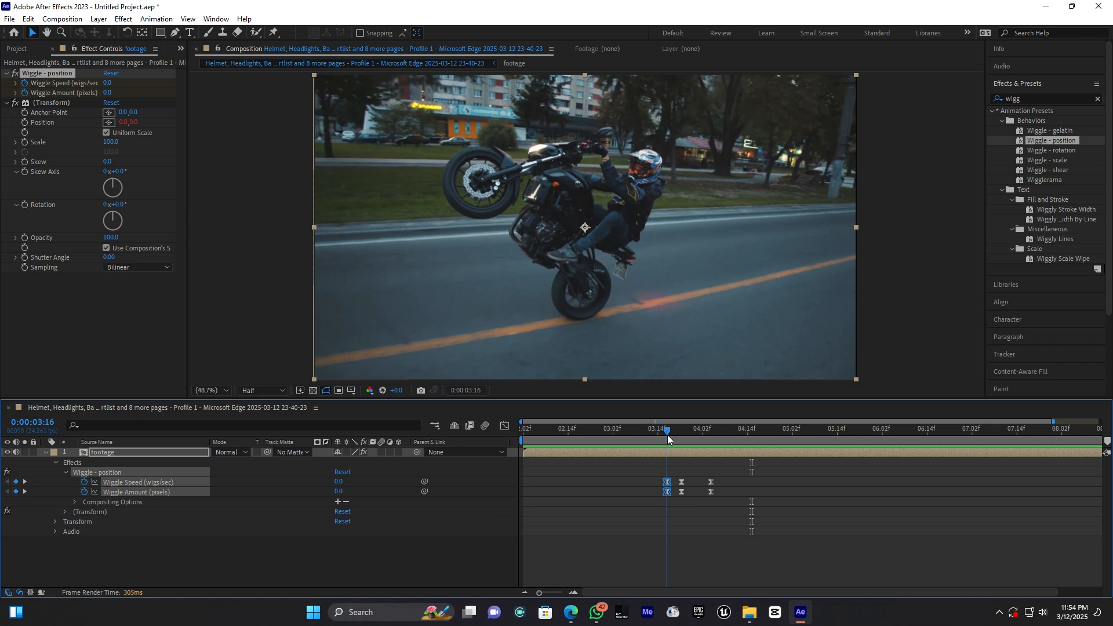
Step: Find the Color Correction Exposure effect and apply it to the footage layer
click(48, 452)
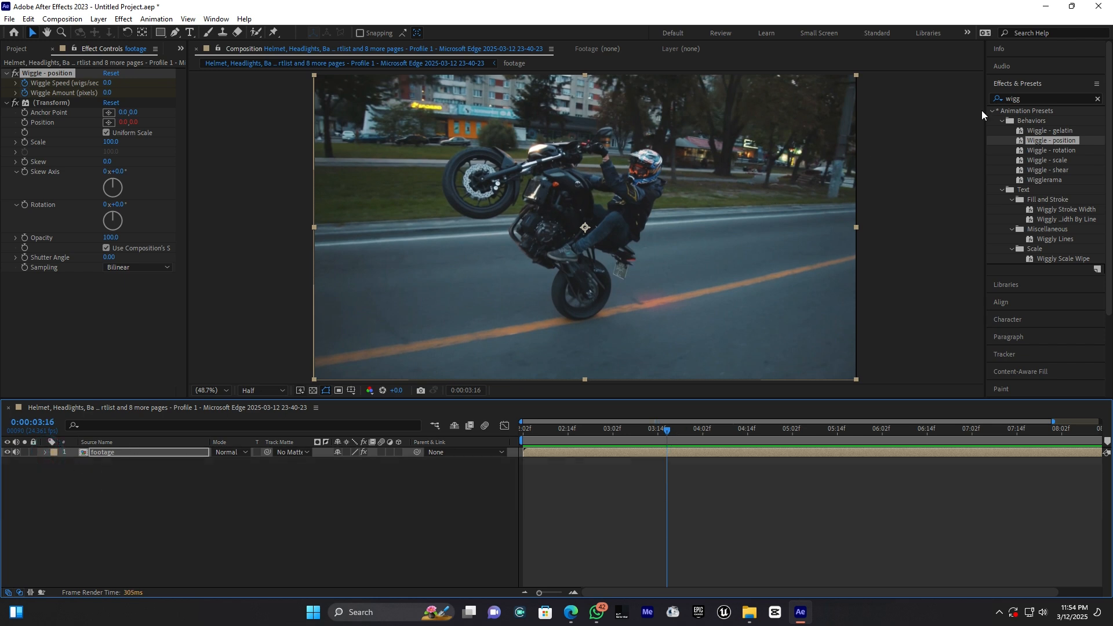
click(1031, 95)
text(e)
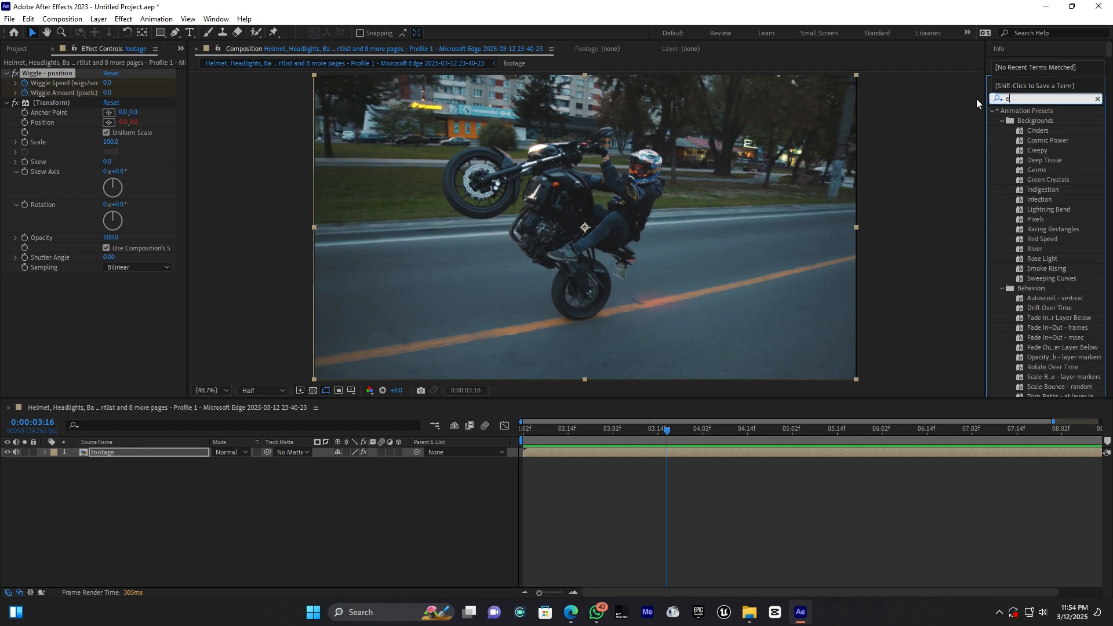
text(xp)
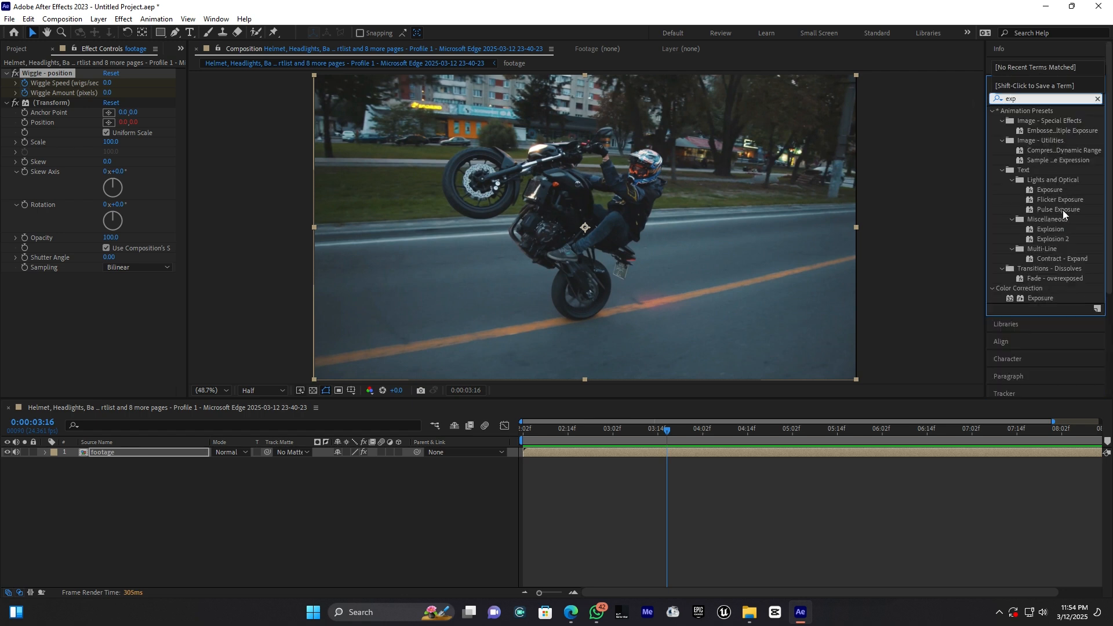
scroll(1063, 220, down, 3)
click(1046, 227)
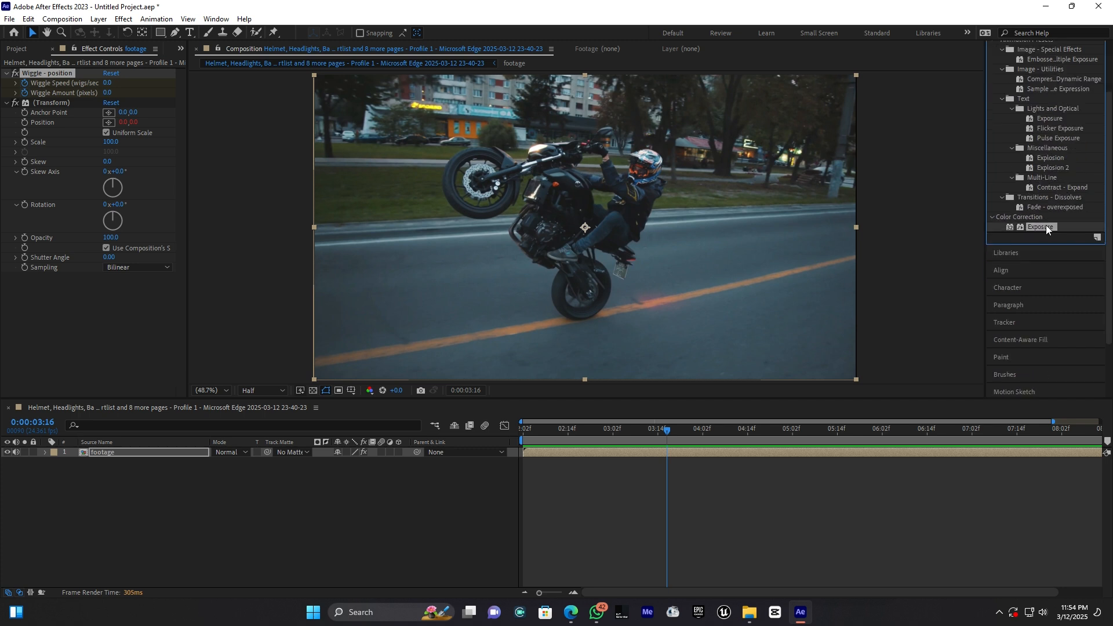
double_click(1043, 226)
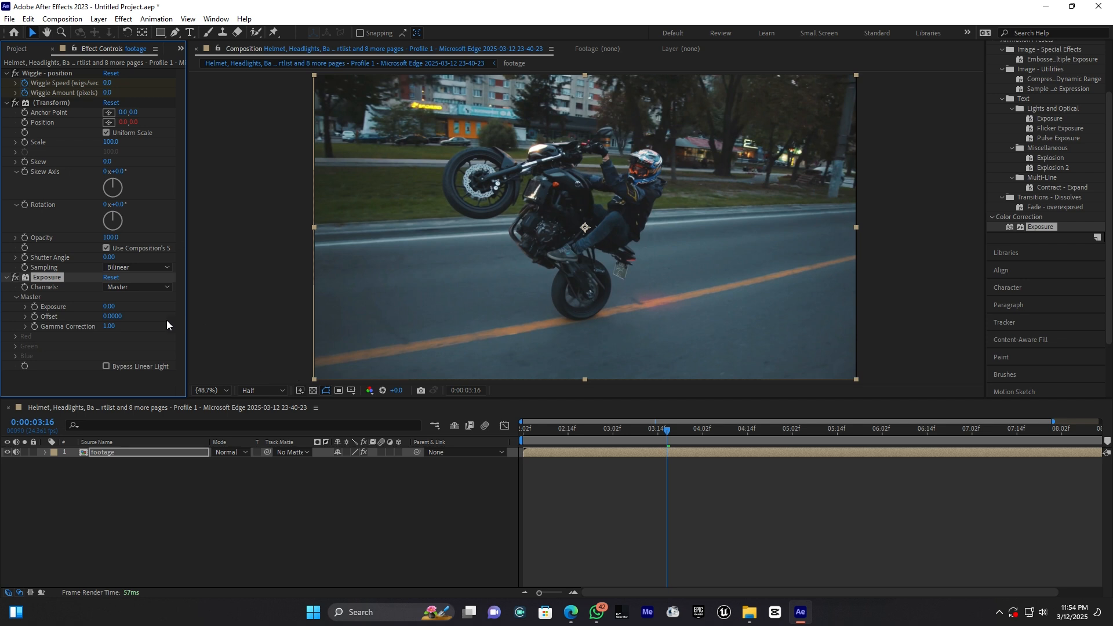
Step: Expand the Exposure effect in the timeline and enable keyframing for its master Exposure value at 0:00:03:16
click(45, 452)
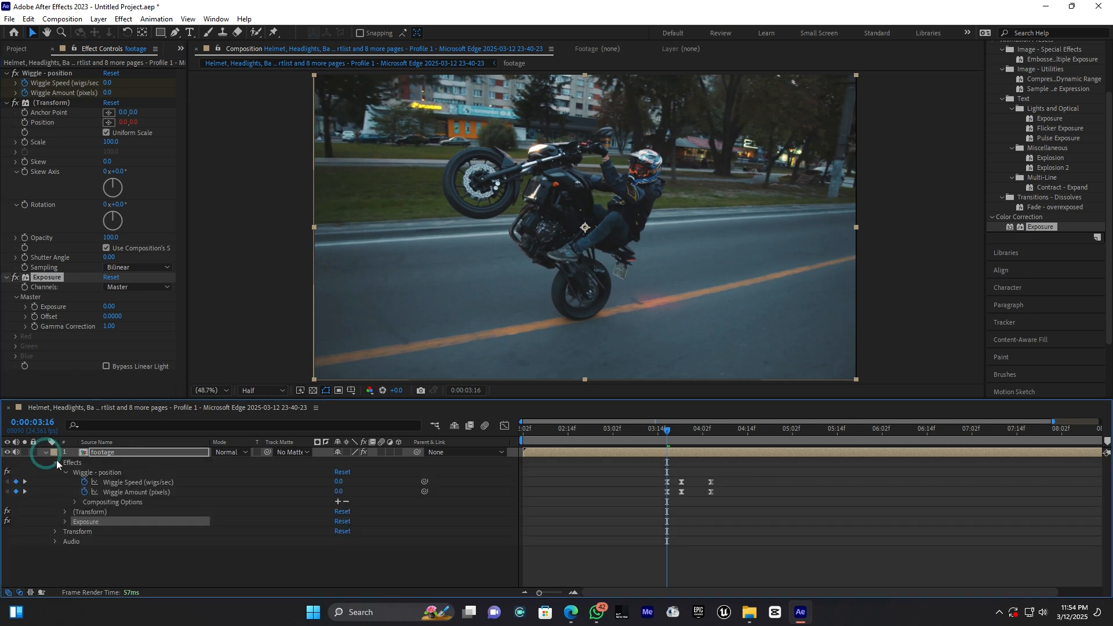
click(64, 522)
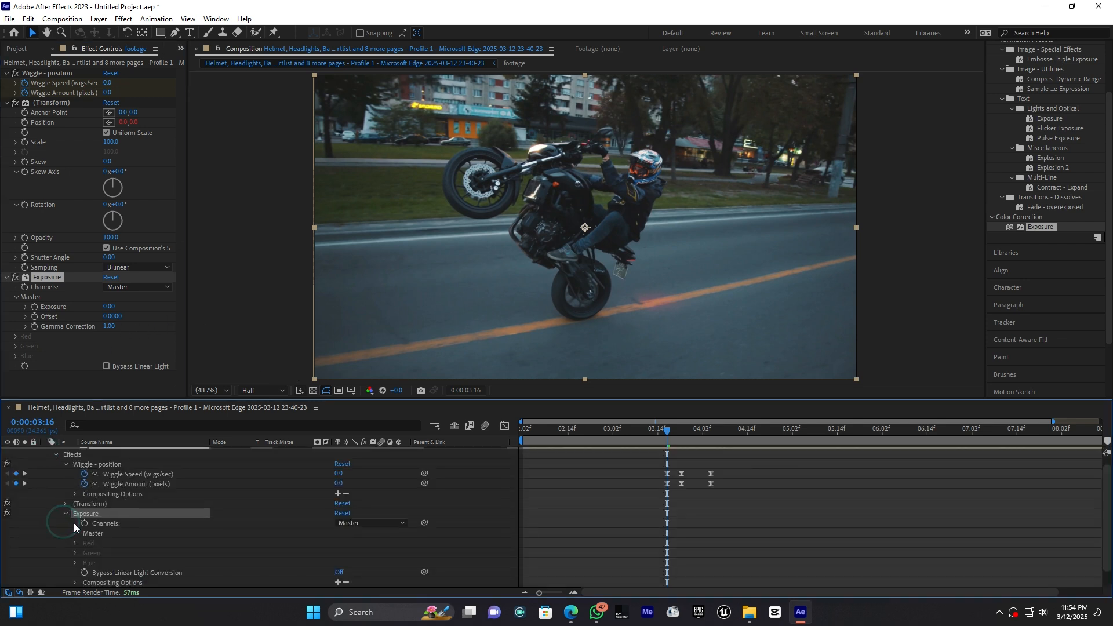
click(37, 308)
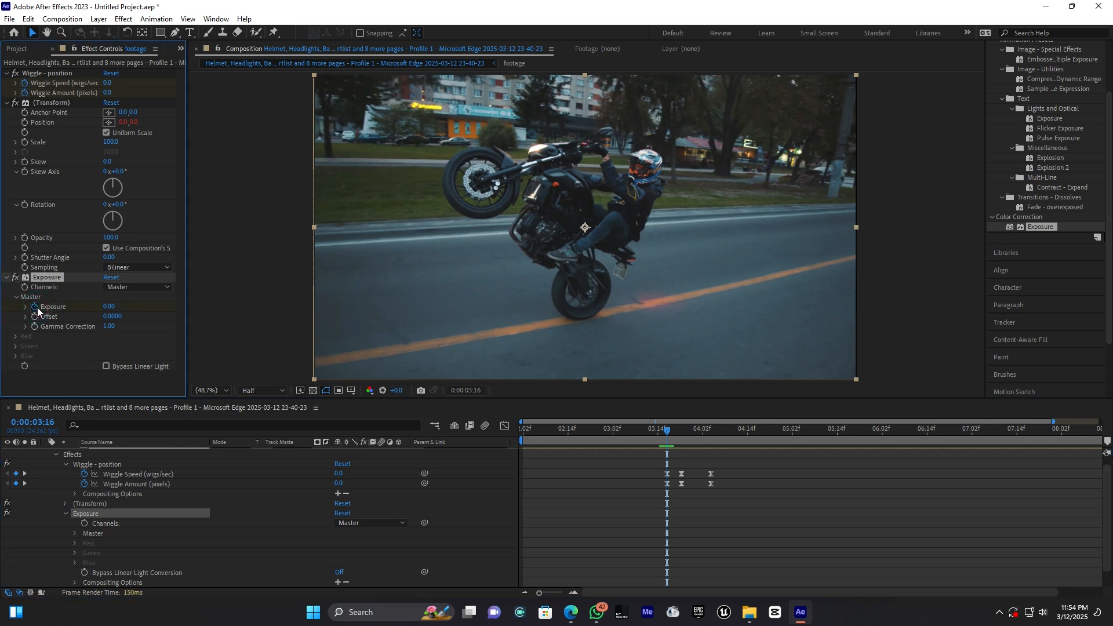
Step: Reveal the master Exposure property in the timeline and add an Exposure keyframe of 1.00 at 0:00:03:20
scroll(173, 538, down, 1)
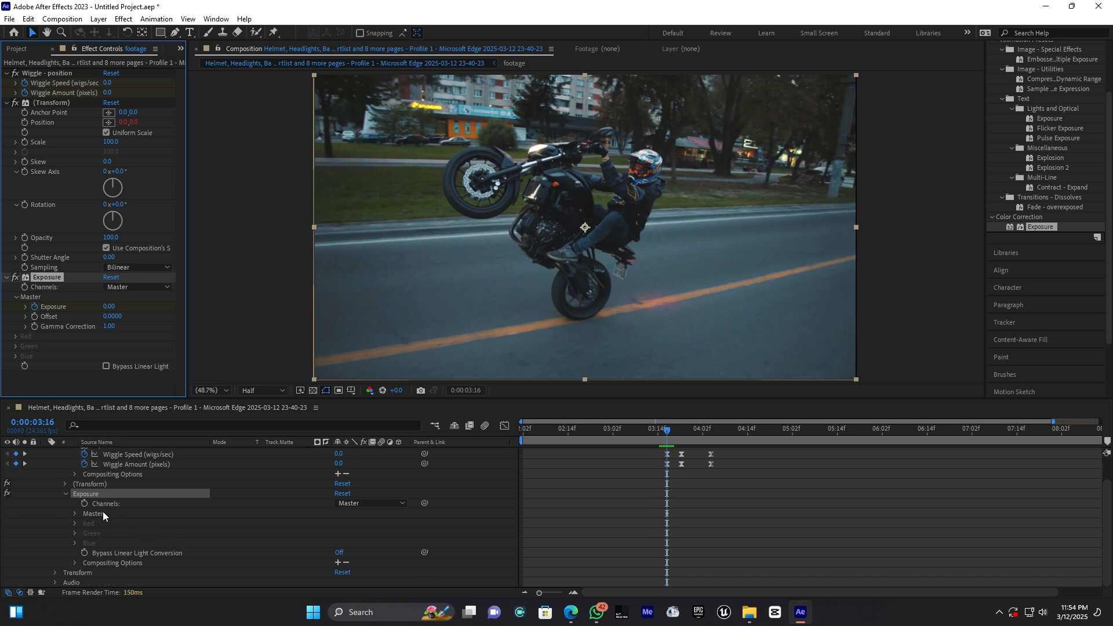
click(75, 514)
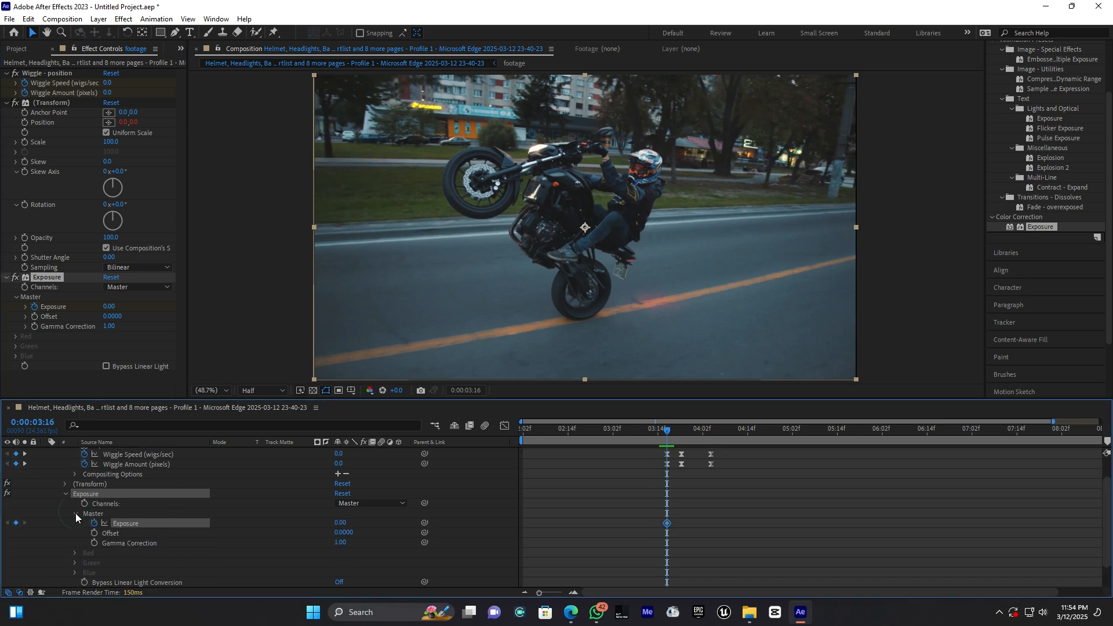
drag(663, 427, 681, 432)
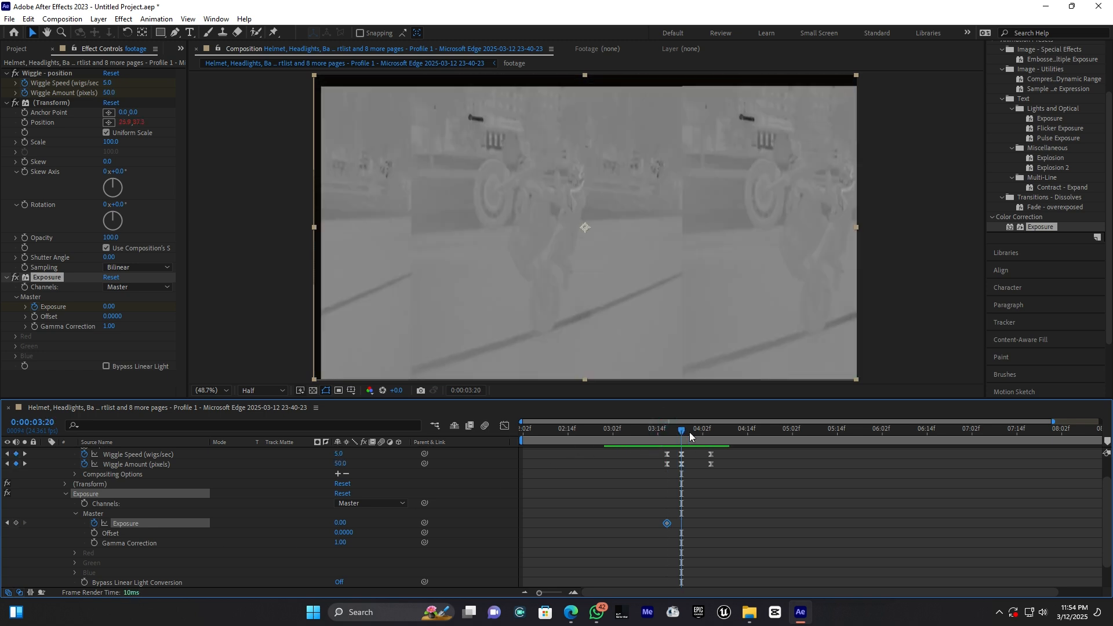
click(110, 307)
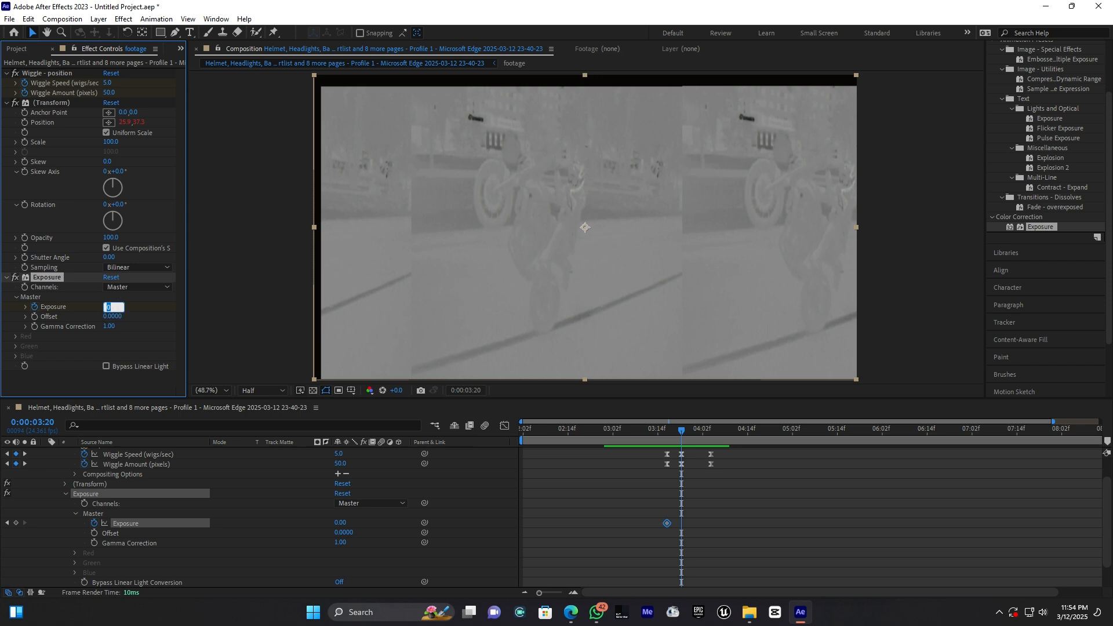
text(1)
key(Return)
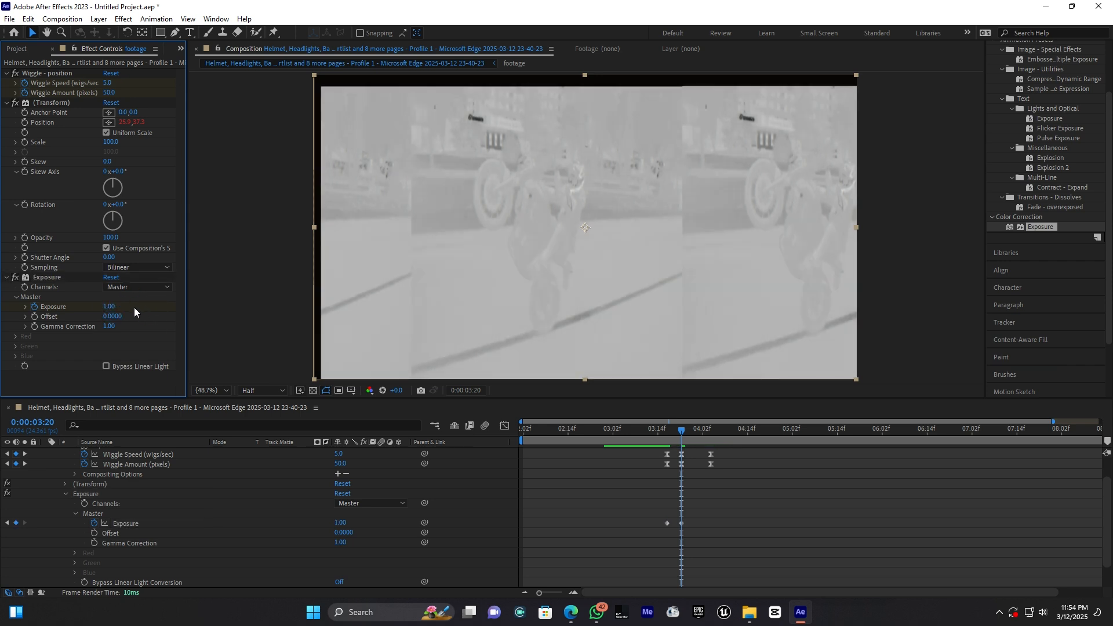
Step: Add a master Exposure keyframe of 0 at 0:00:04:00
drag(681, 430, 697, 433)
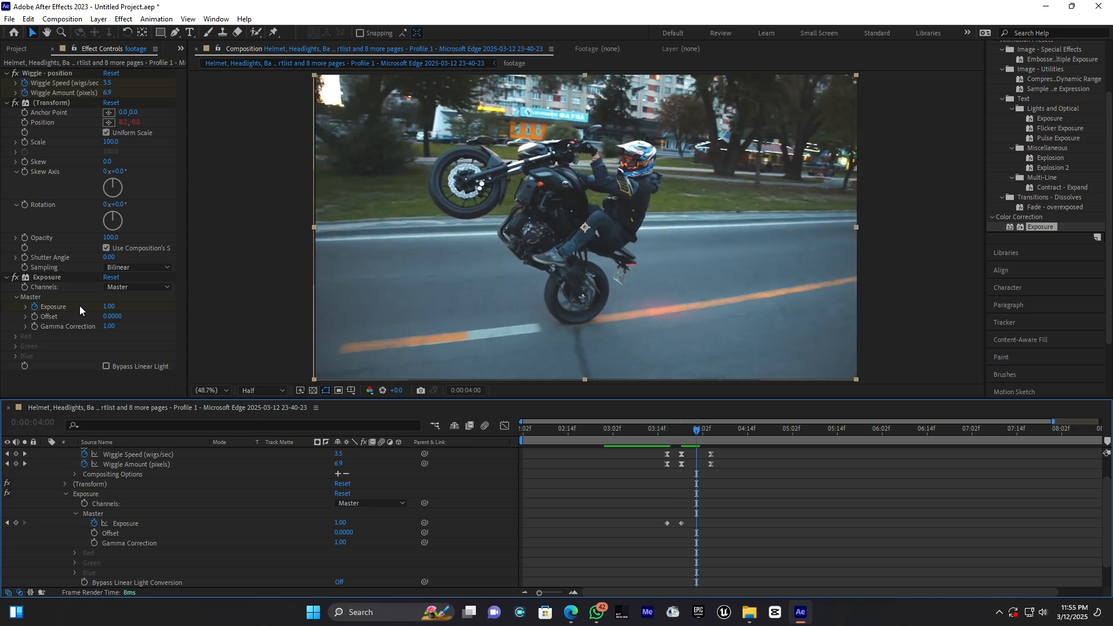
click(109, 306)
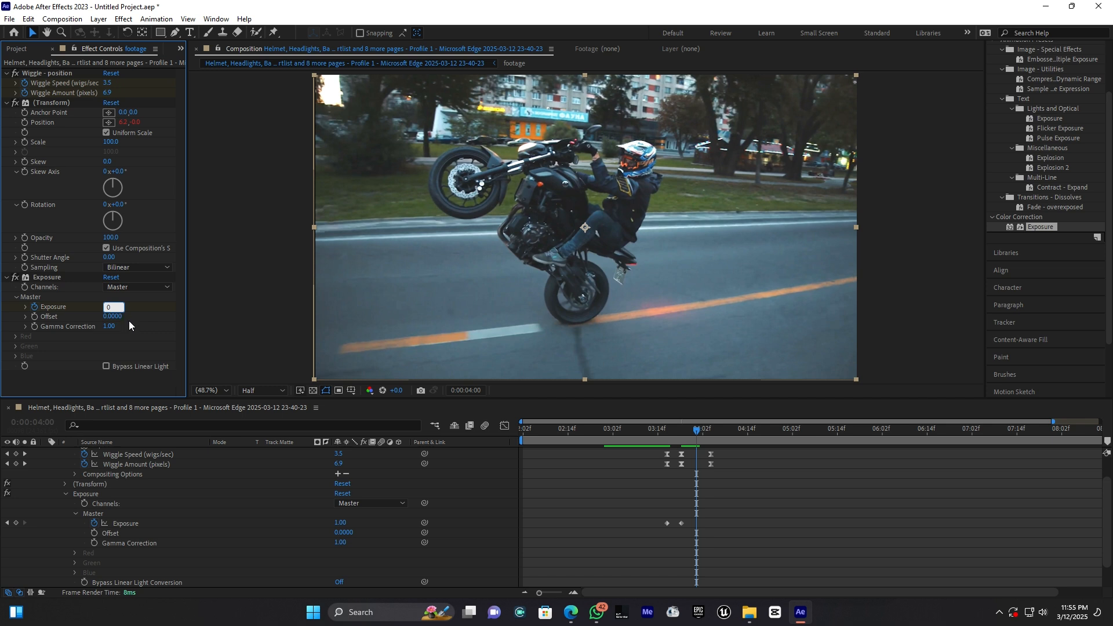
key(Return)
Step: Apply Easy Ease to all three master Exposure keyframes
click(697, 524)
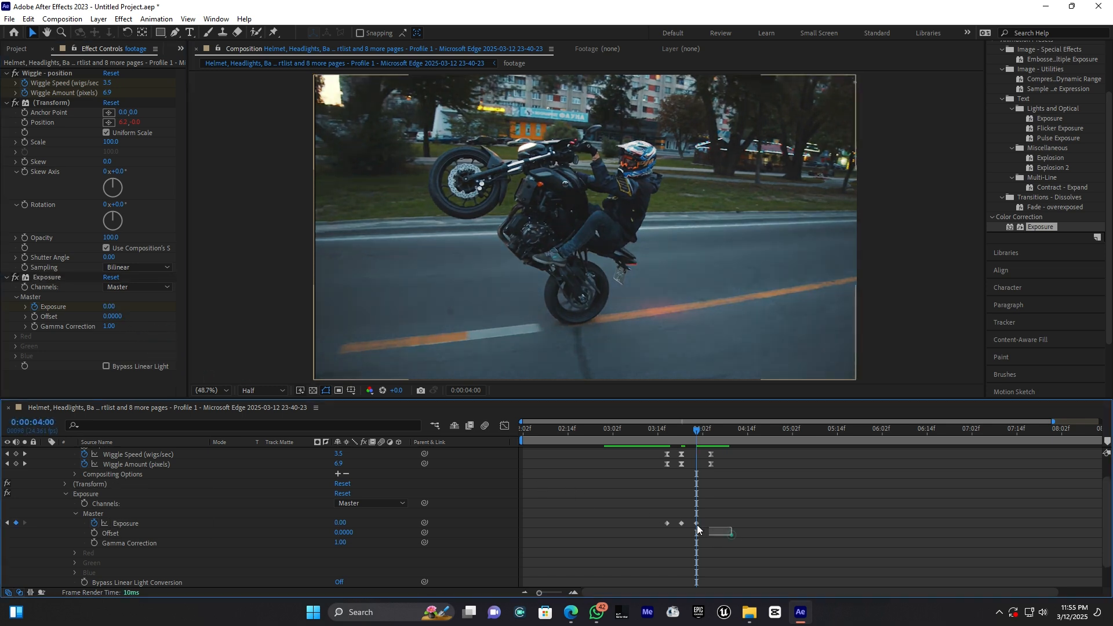
drag(696, 525, 655, 513)
right_click(670, 525)
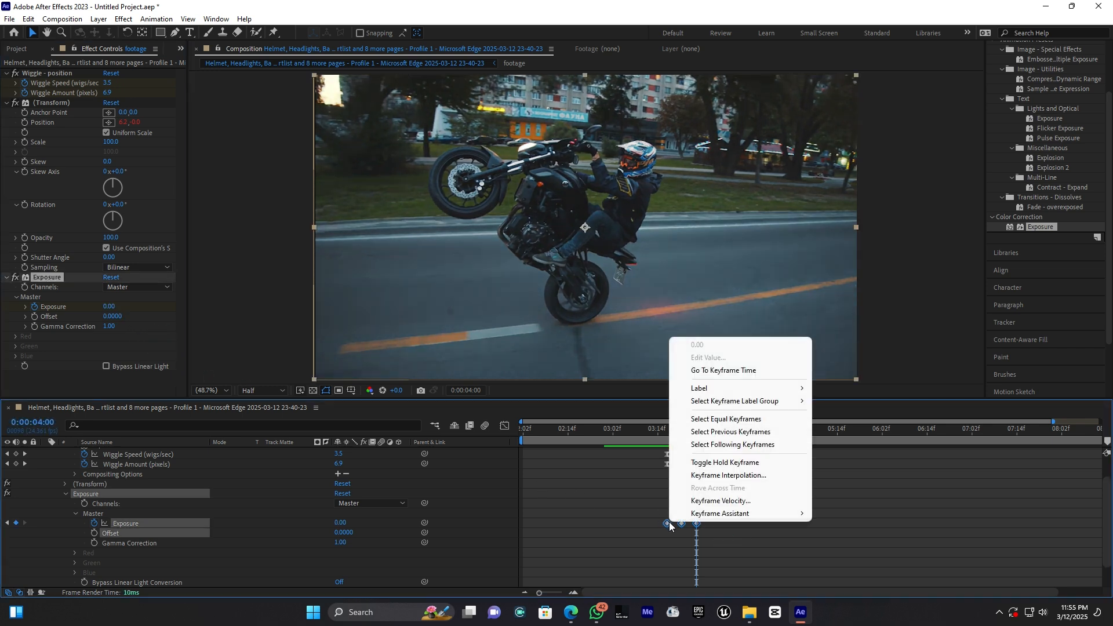
mouse_move(730, 513)
click(872, 426)
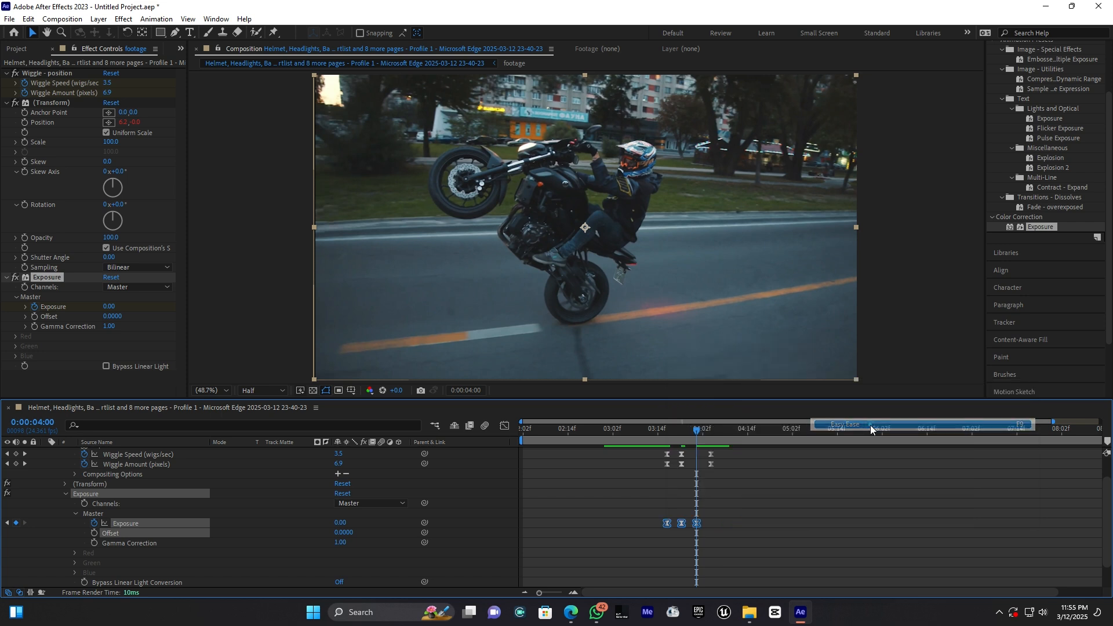
Step: Reshape the Exposure speed graph so both curves peak sharply close to the middle keyframe
click(502, 426)
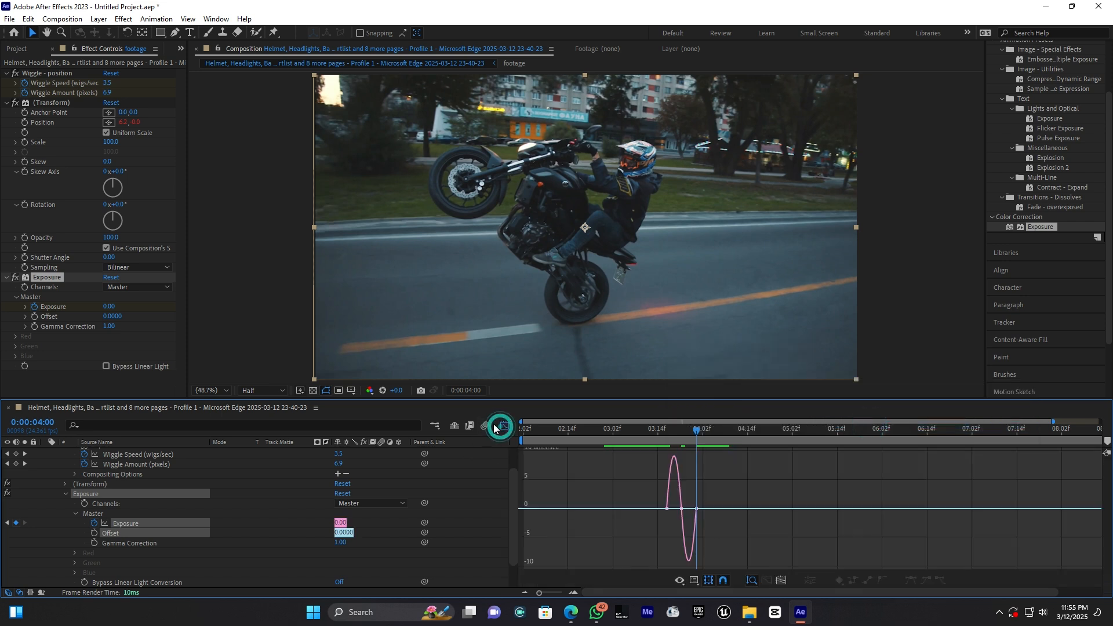
drag(541, 593, 562, 594)
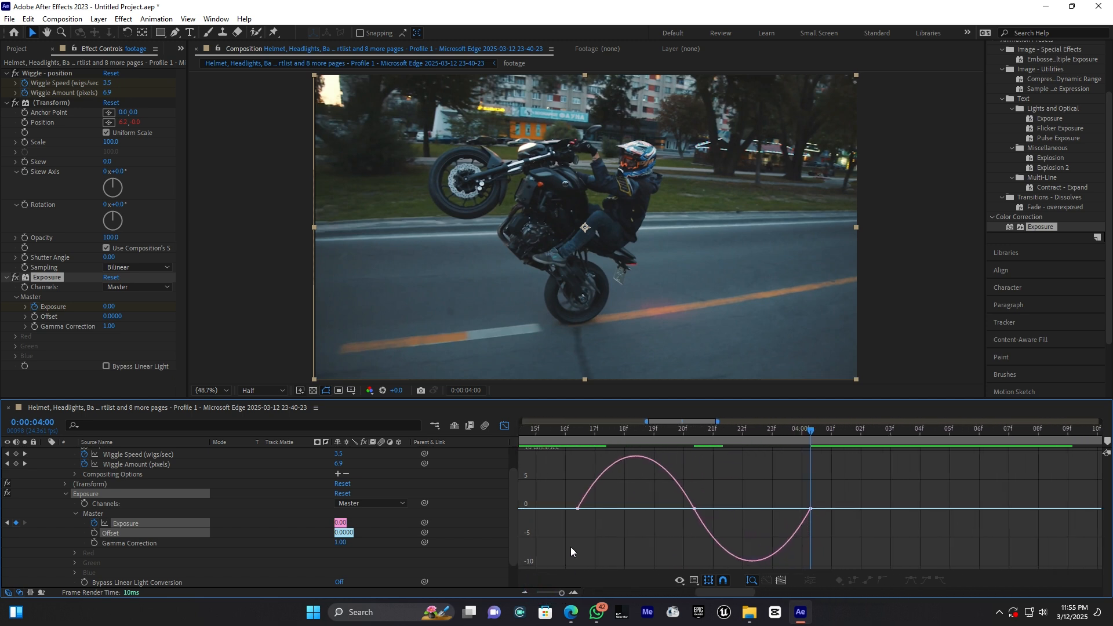
drag(686, 517, 698, 517)
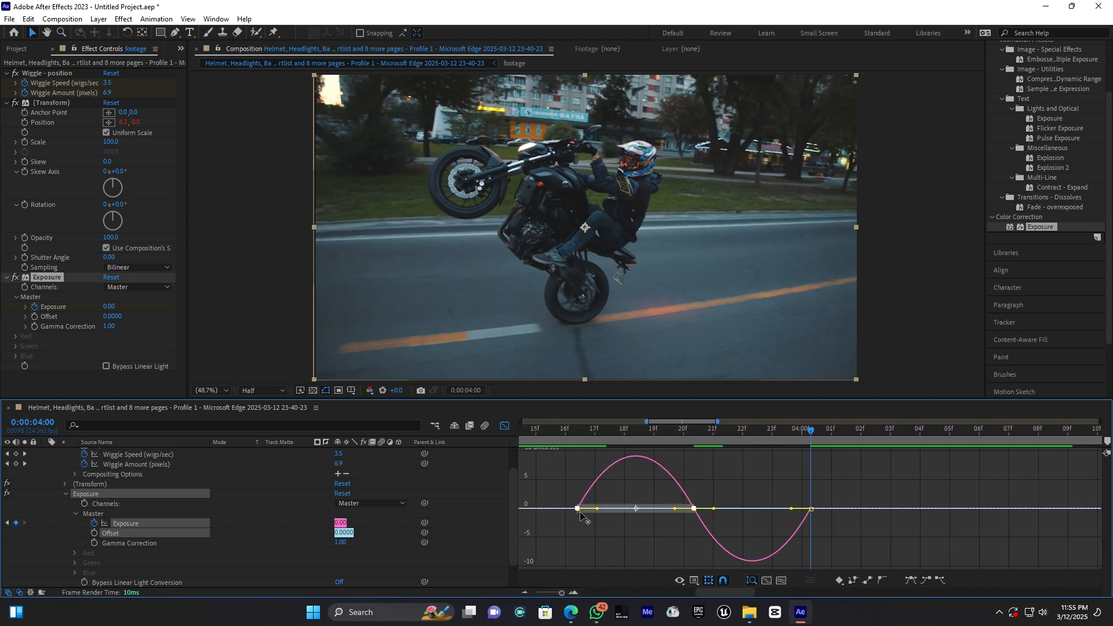
drag(615, 509, 631, 509)
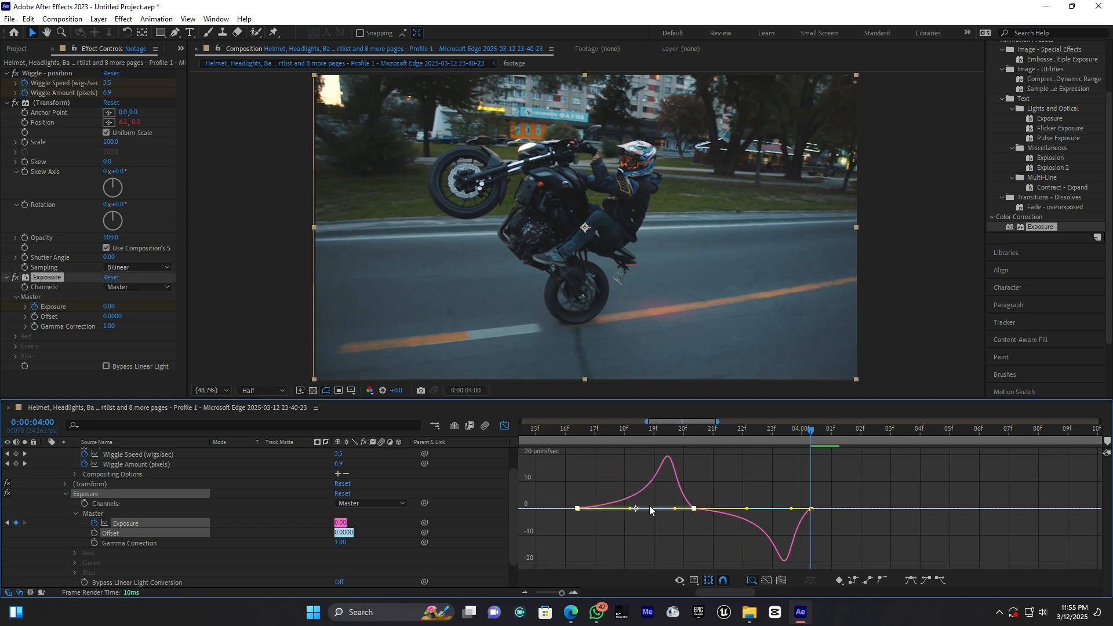
drag(792, 509, 715, 471)
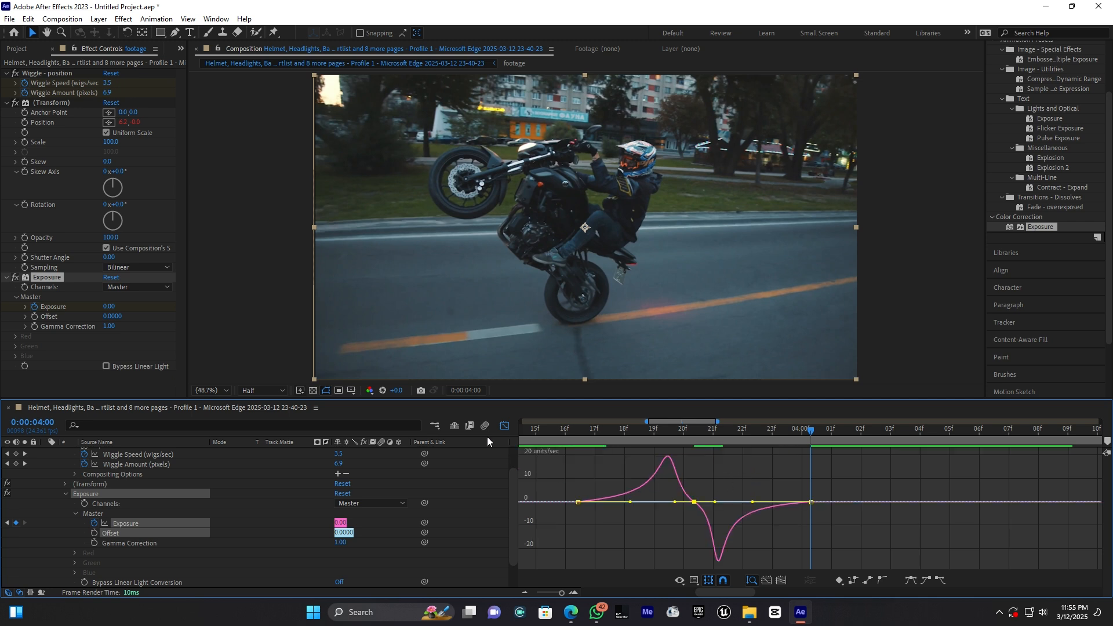
click(505, 426)
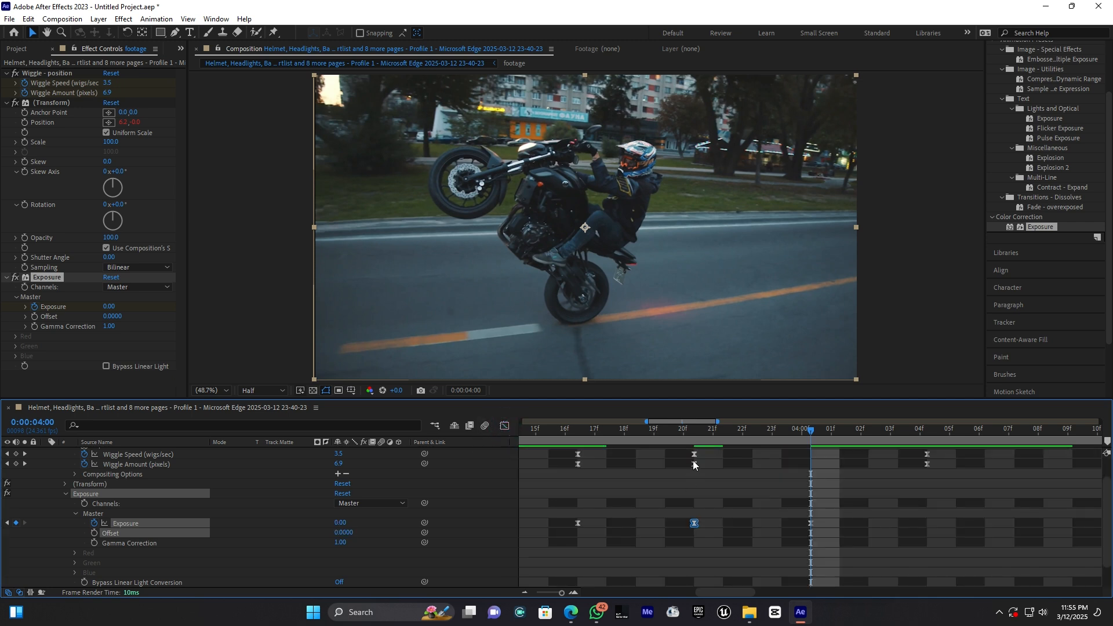
Step: Play back the first transition repeatedly from shortly before its keyframes to check the combined shake and exposure flash
drag(561, 594, 545, 595)
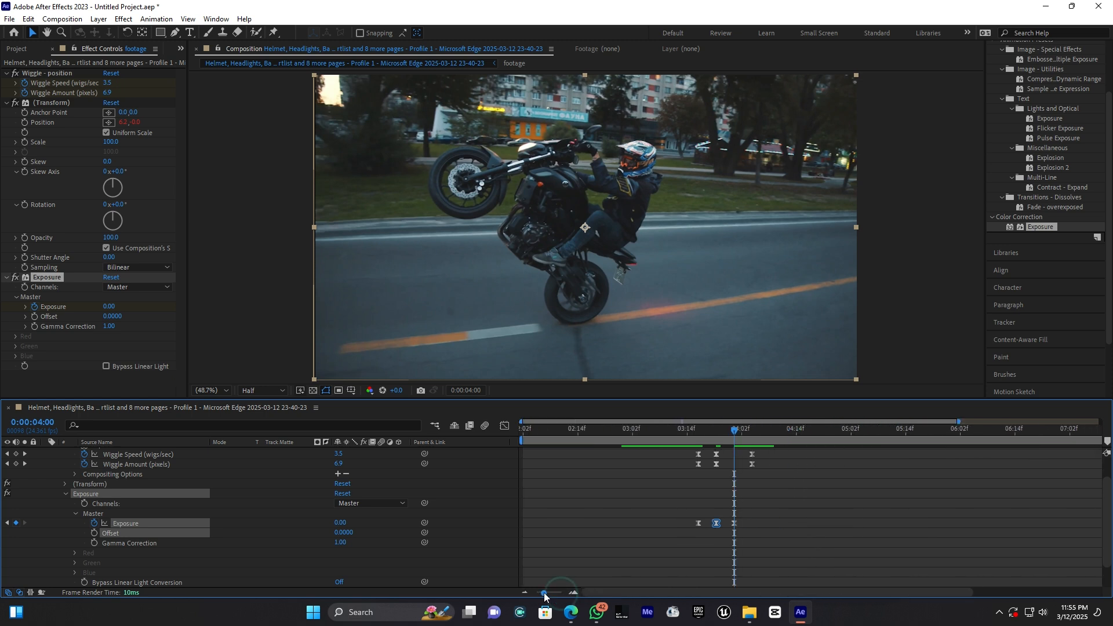
click(629, 432)
key(space)
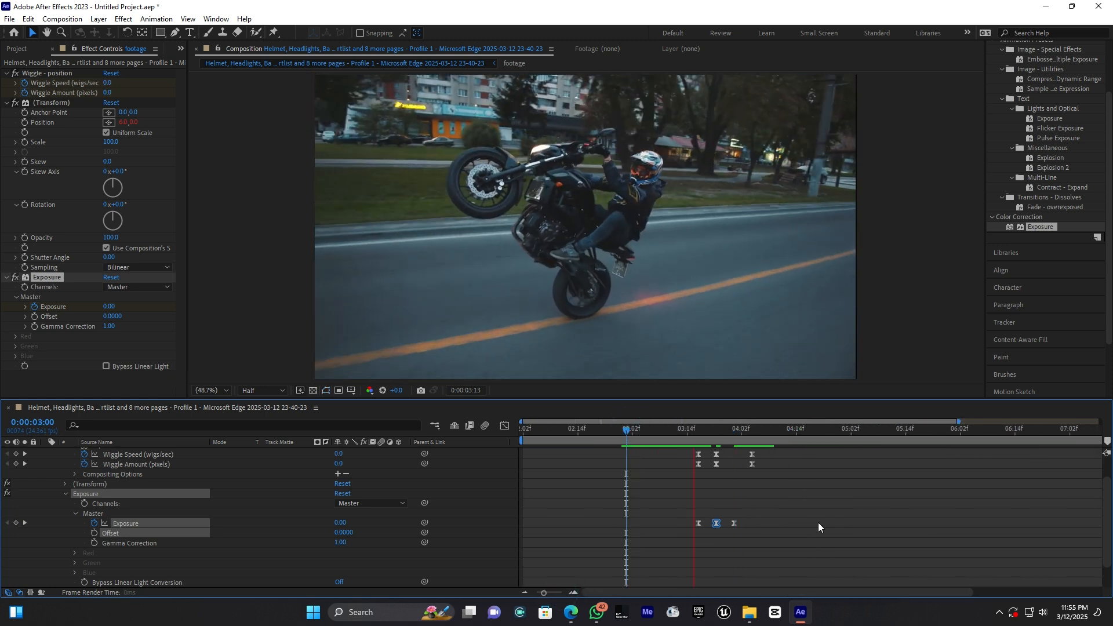
click(676, 429)
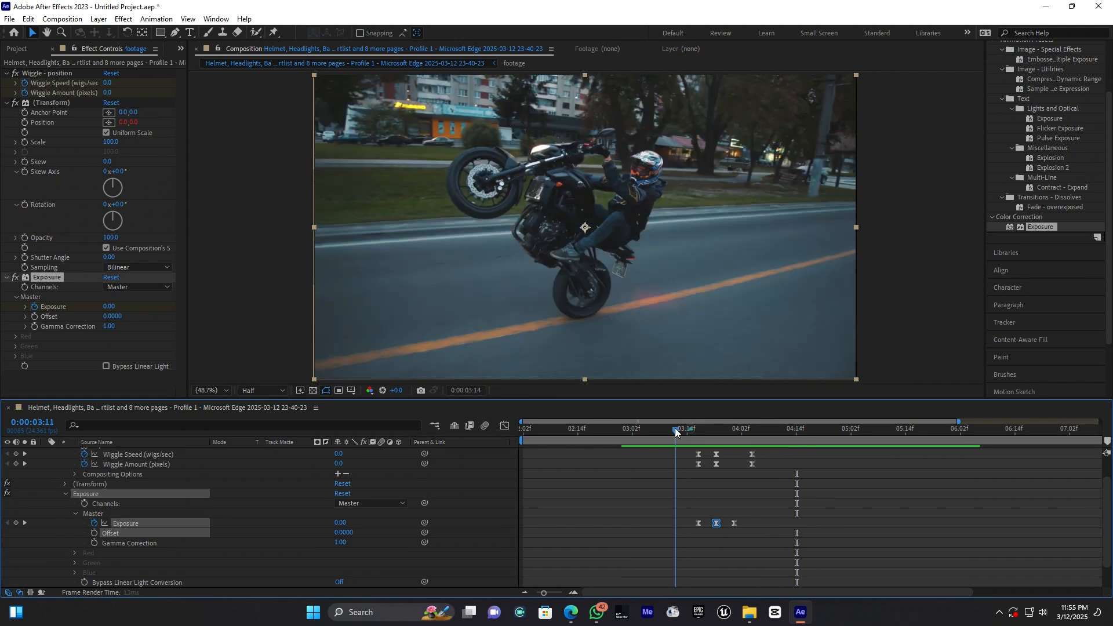
key(space)
key(space)
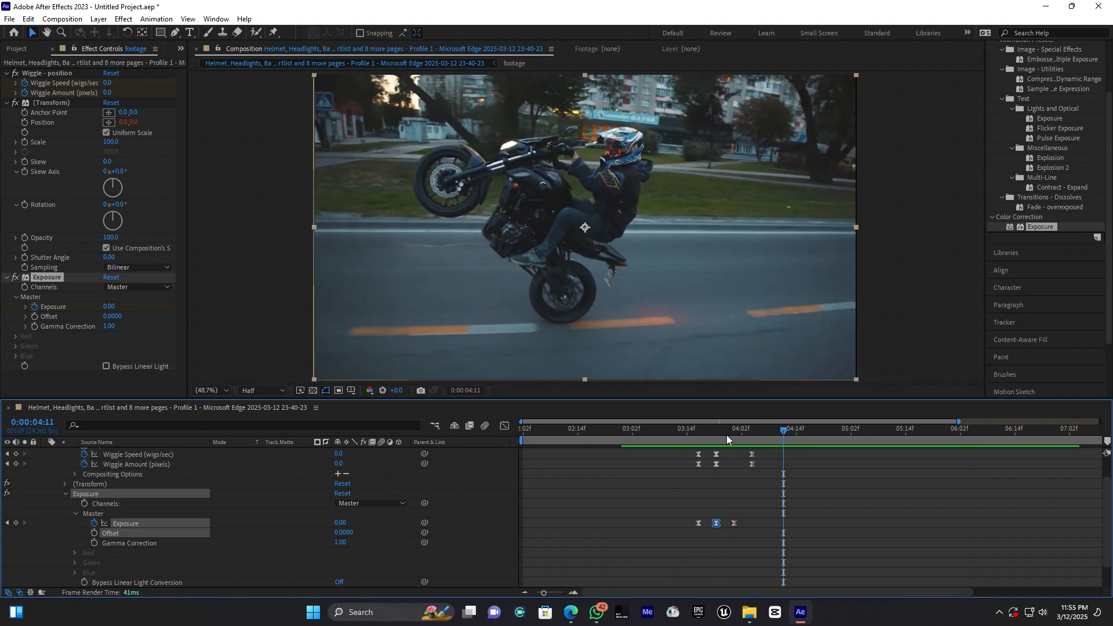
drag(687, 429, 663, 430)
key(space)
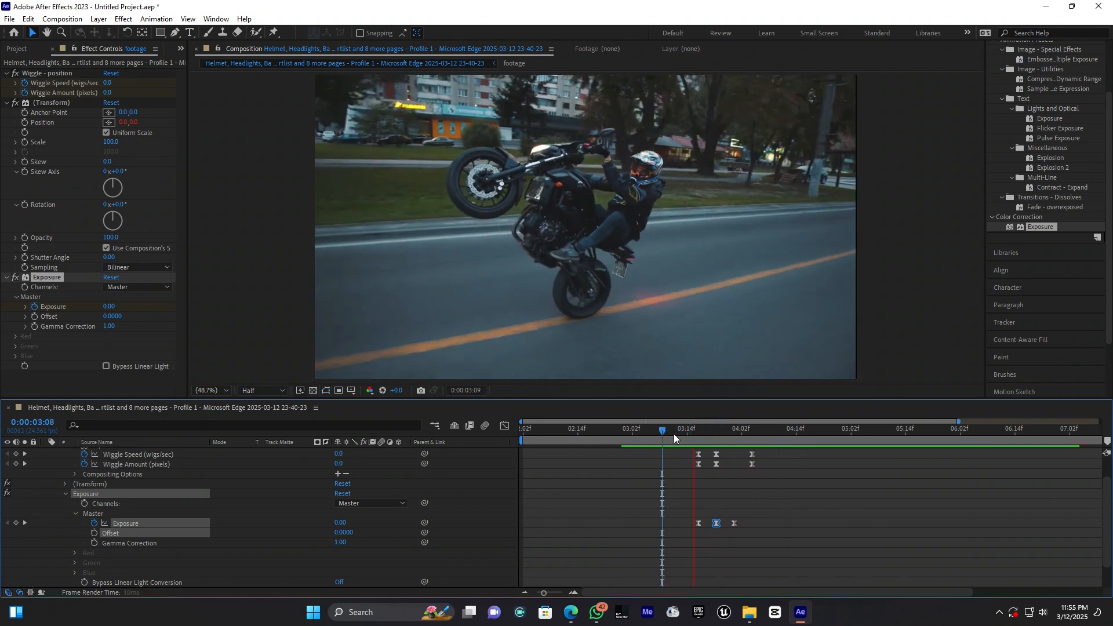
key(space)
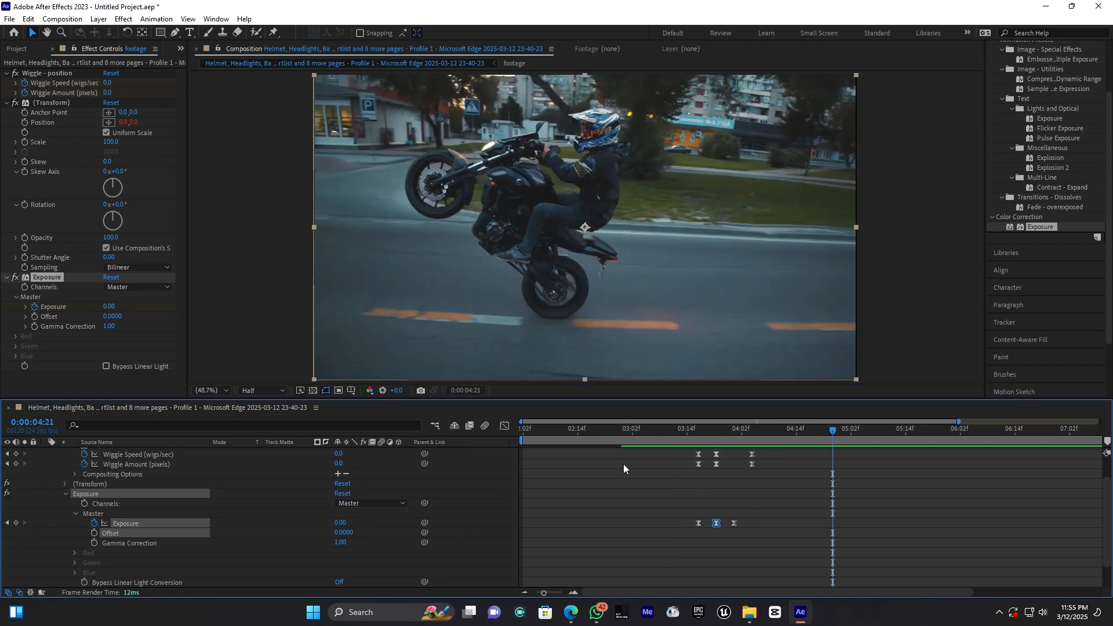
scroll(82, 480, up, 2)
click(46, 453)
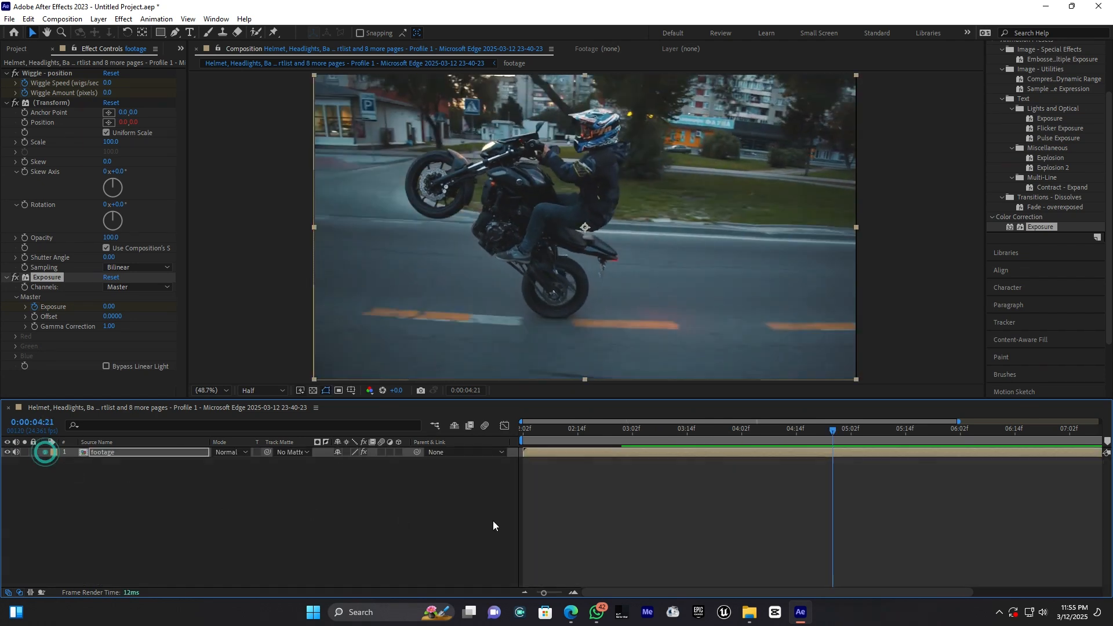
click(45, 453)
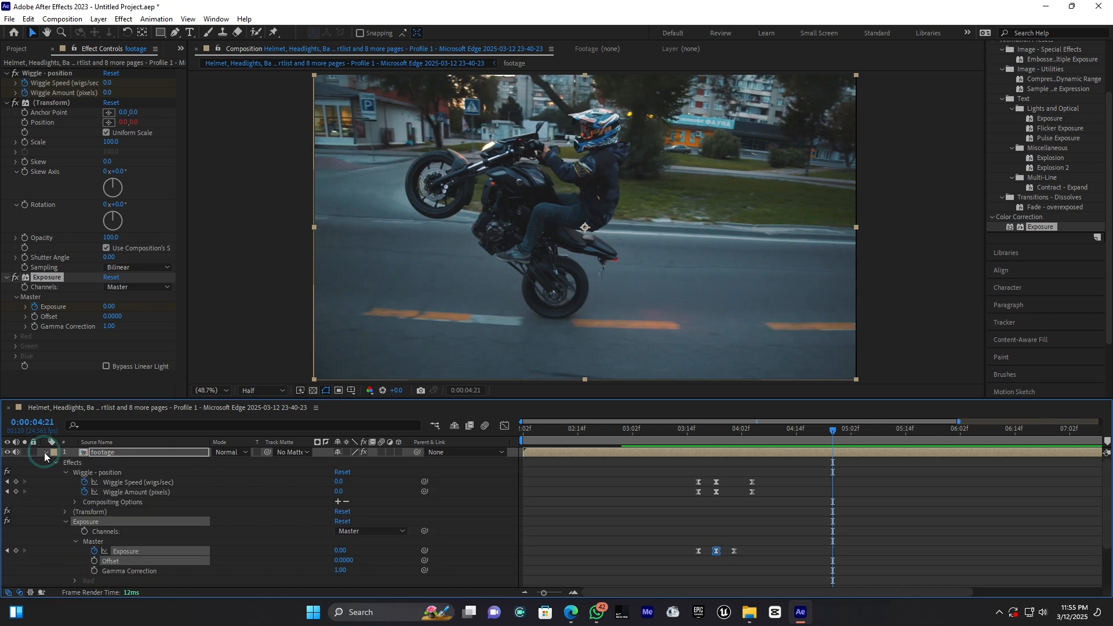
Step: Deselect the Exposure keyframe, play on to the next clip change and set the current time to 0:00:05:19
click(764, 557)
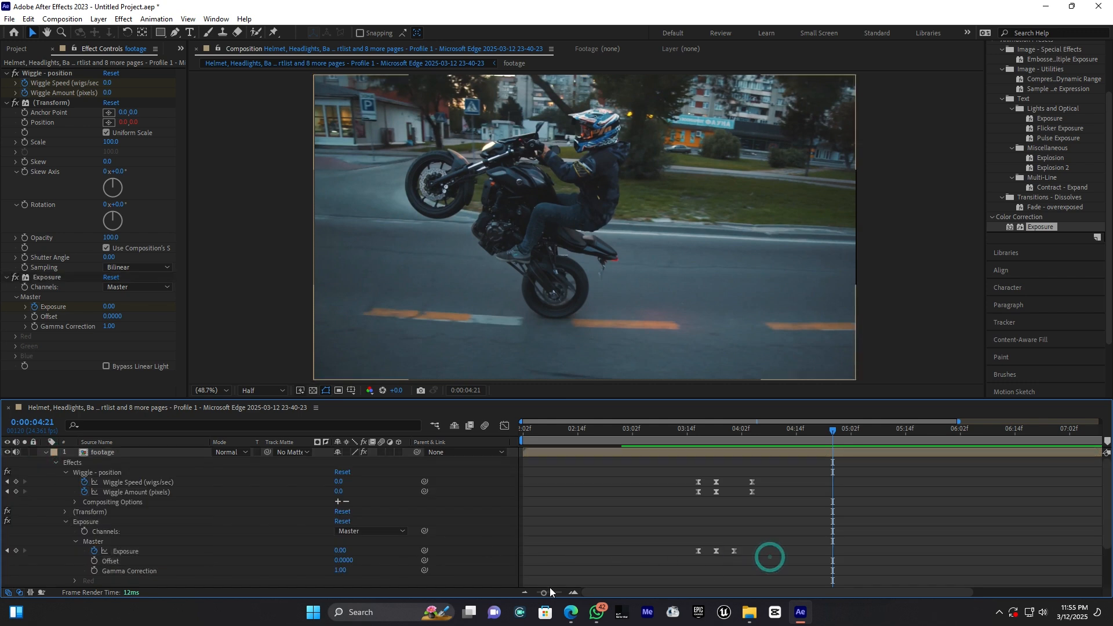
drag(544, 594, 520, 593)
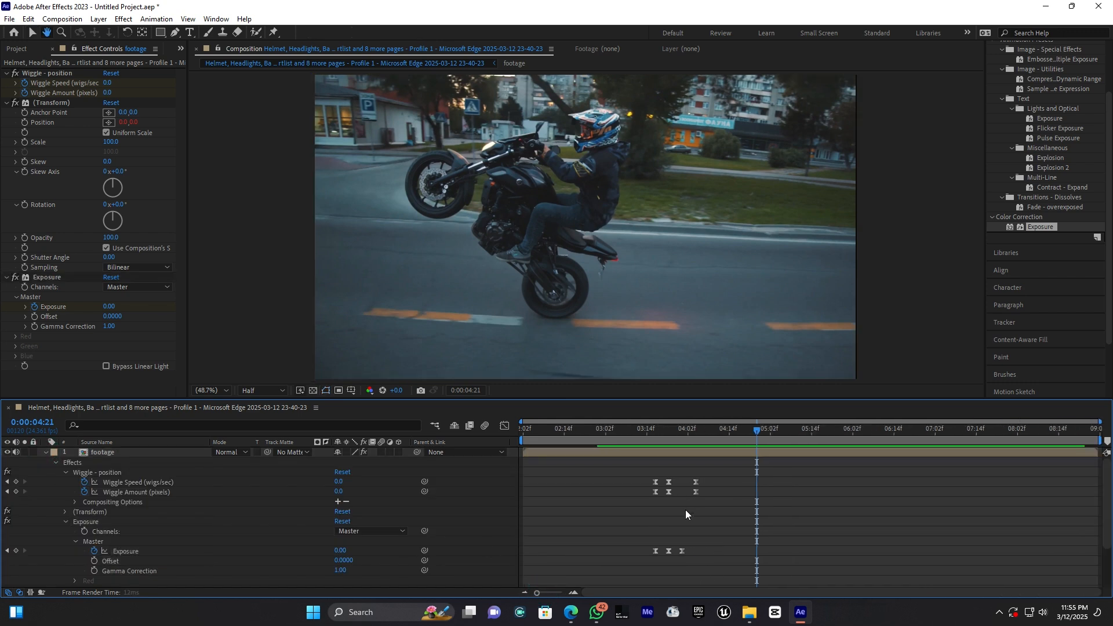
key(space)
drag(856, 428, 829, 447)
Step: Copy the Wiggle Speed, Wiggle Amount and Exposure keyframes to the second clip change, aligning the middle ones with 0:00:05:19
drag(728, 559, 691, 483)
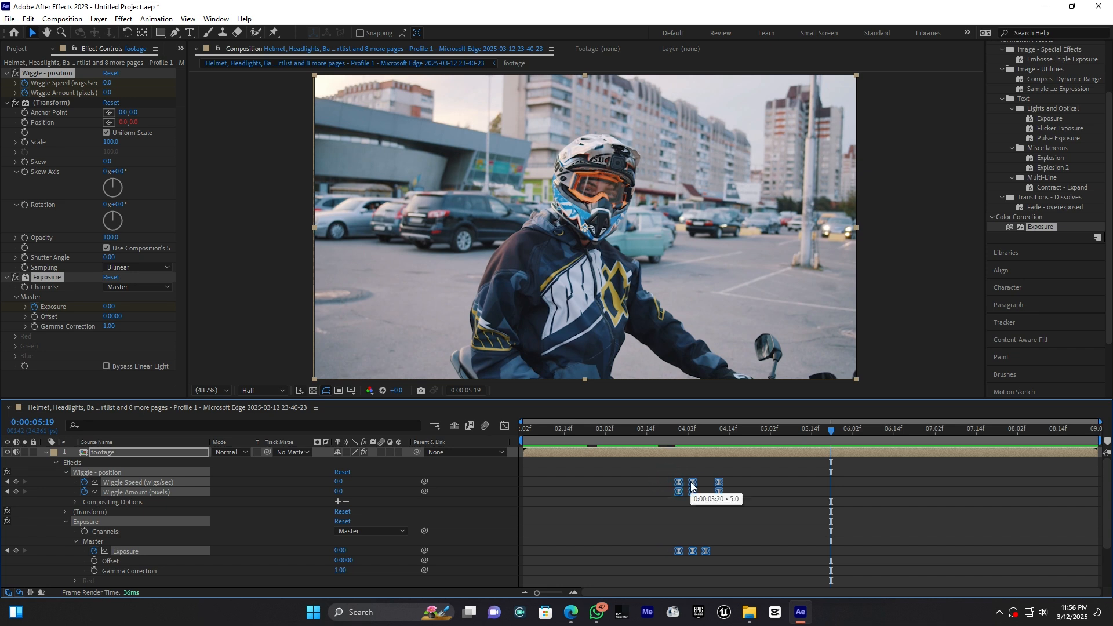
key(ctrl+z)
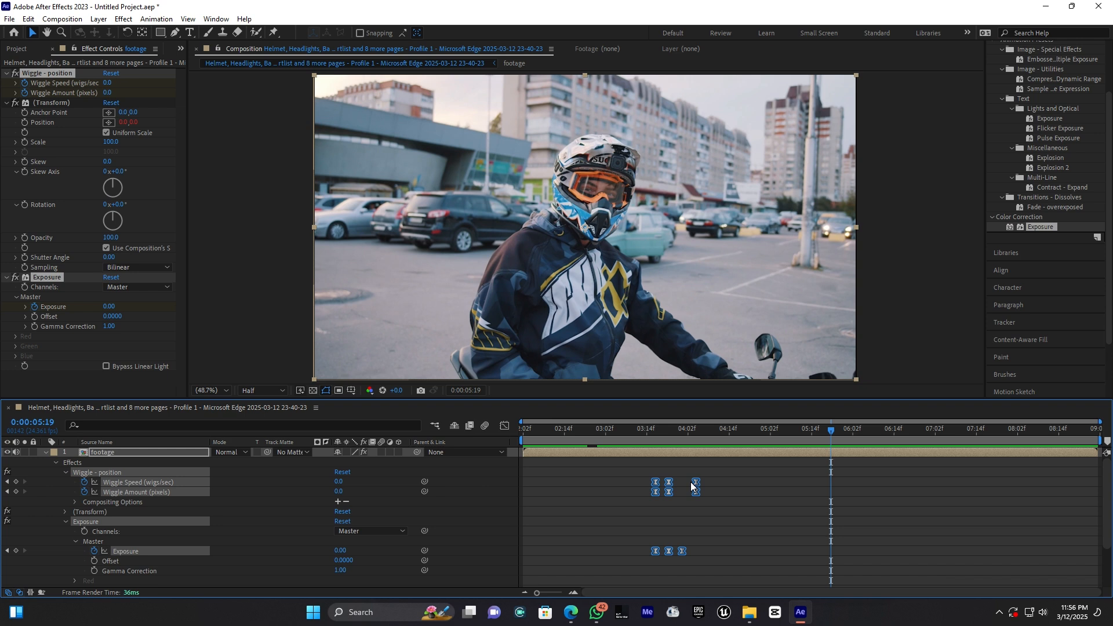
key(ctrl+v)
drag(846, 486, 833, 486)
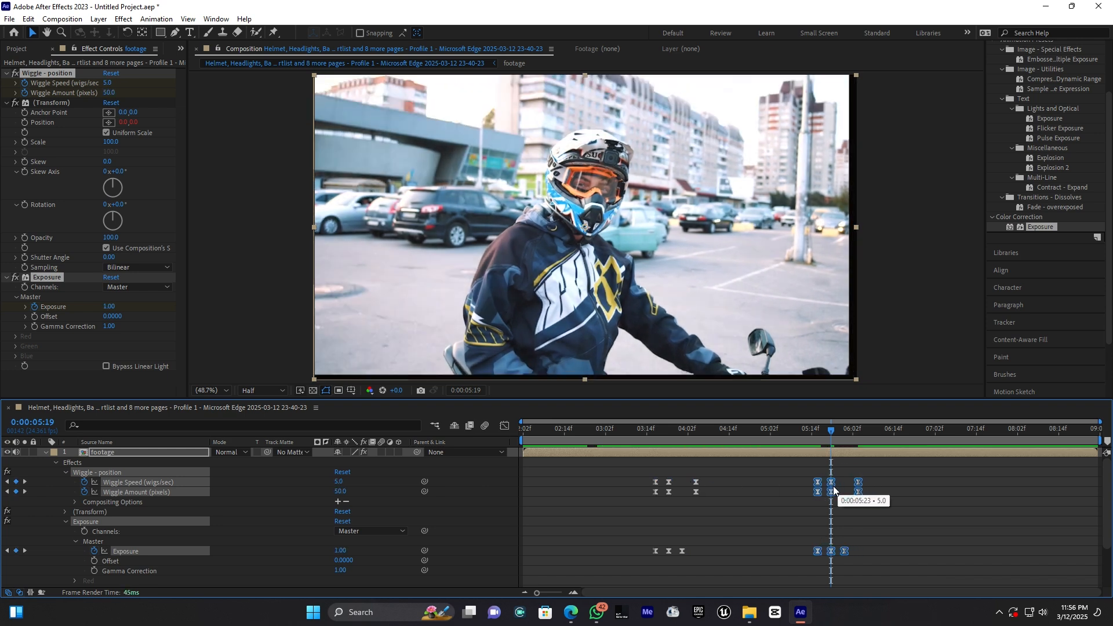
Step: Play back the second transition from before its keyframes and continue on to the following clip change
click(793, 429)
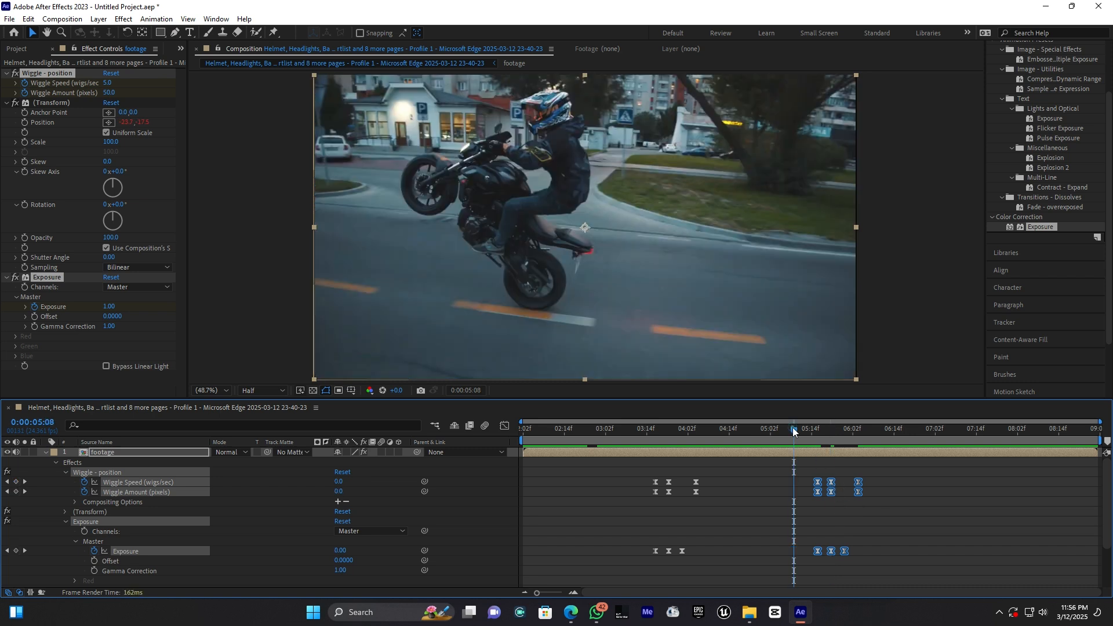
key(space)
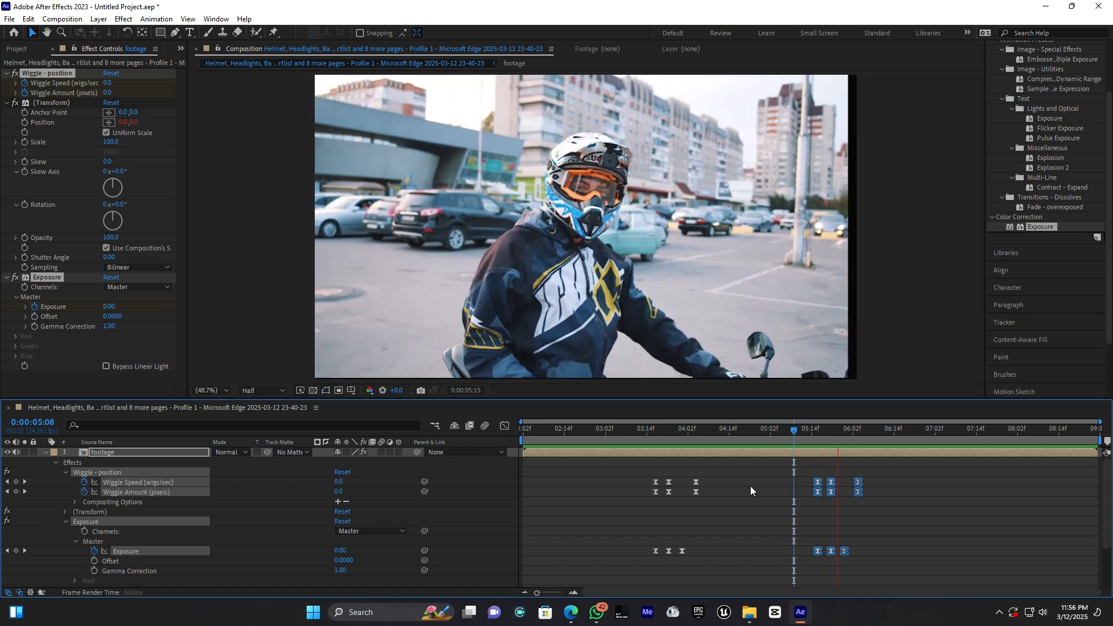
drag(798, 427, 781, 430)
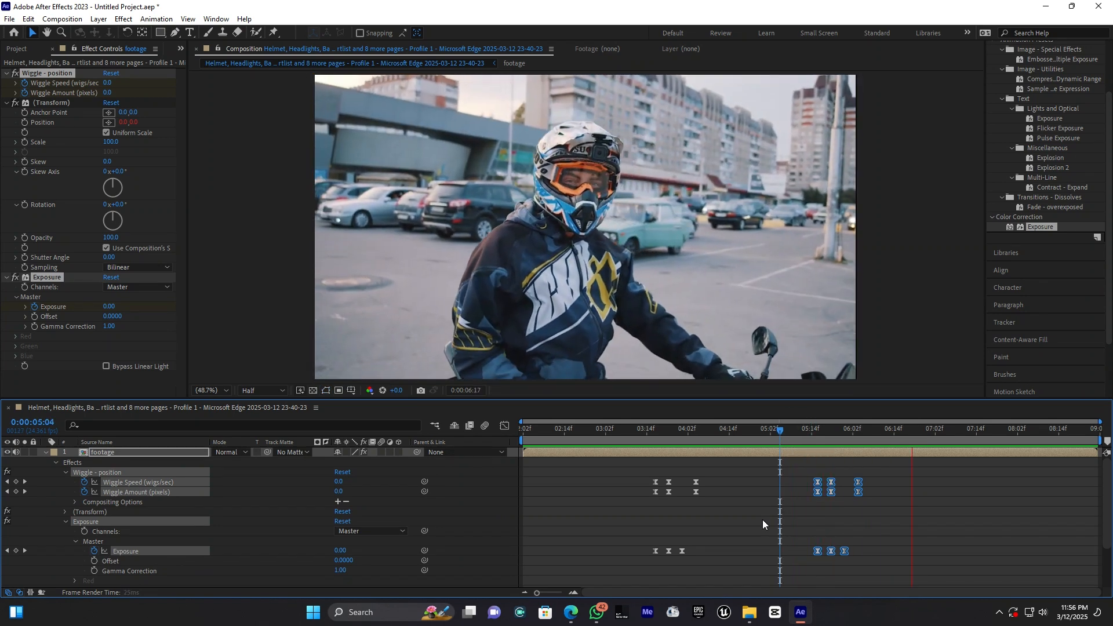
click(767, 540)
drag(642, 433, 615, 429)
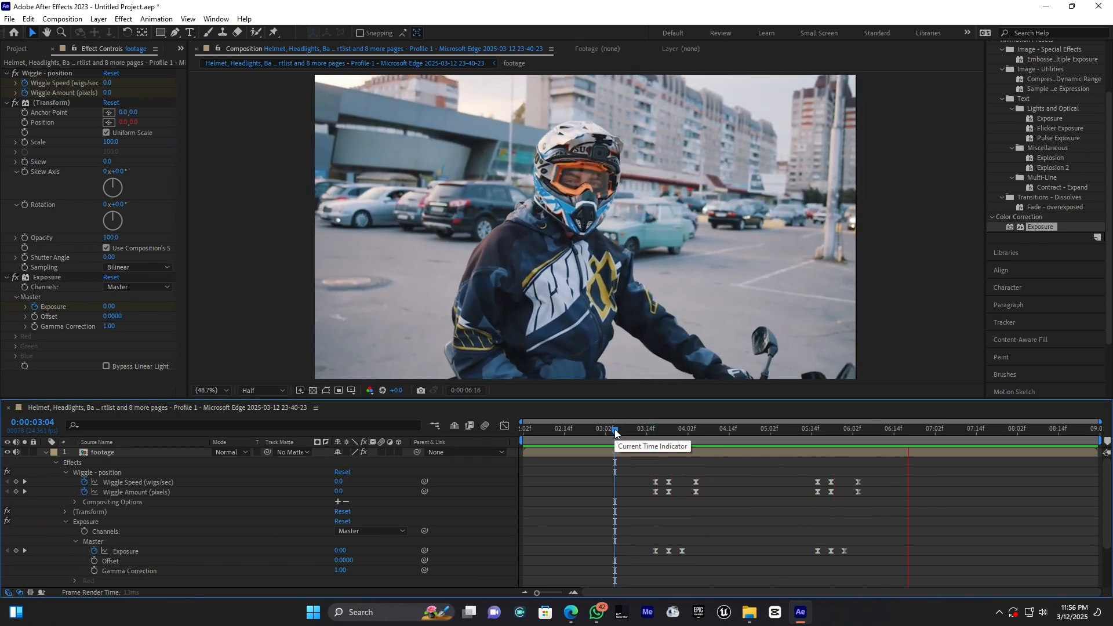
click(799, 433)
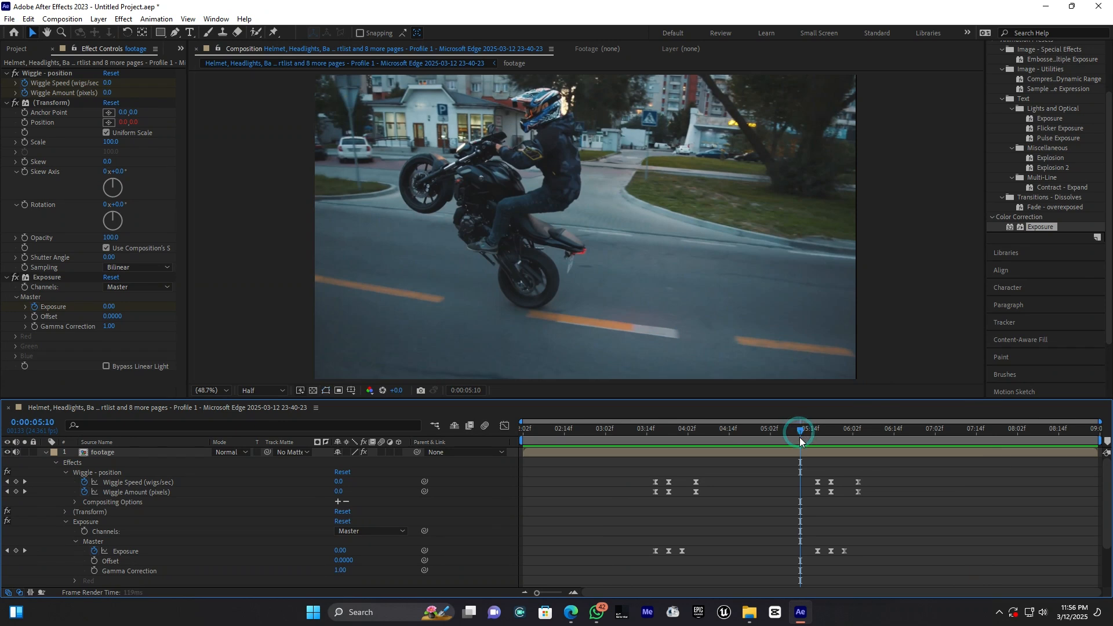
key(space)
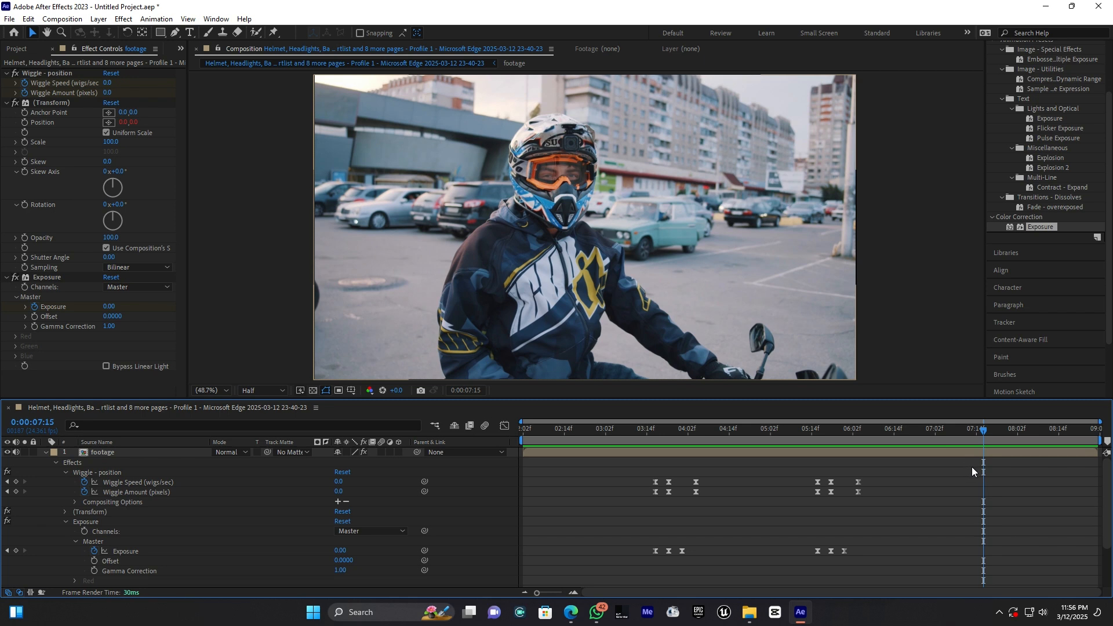
Step: Duplicate the second set of wiggle and Exposure keyframes at the third clip change, aligning the middle ones with 0:00:07:14
drag(909, 462, 785, 567)
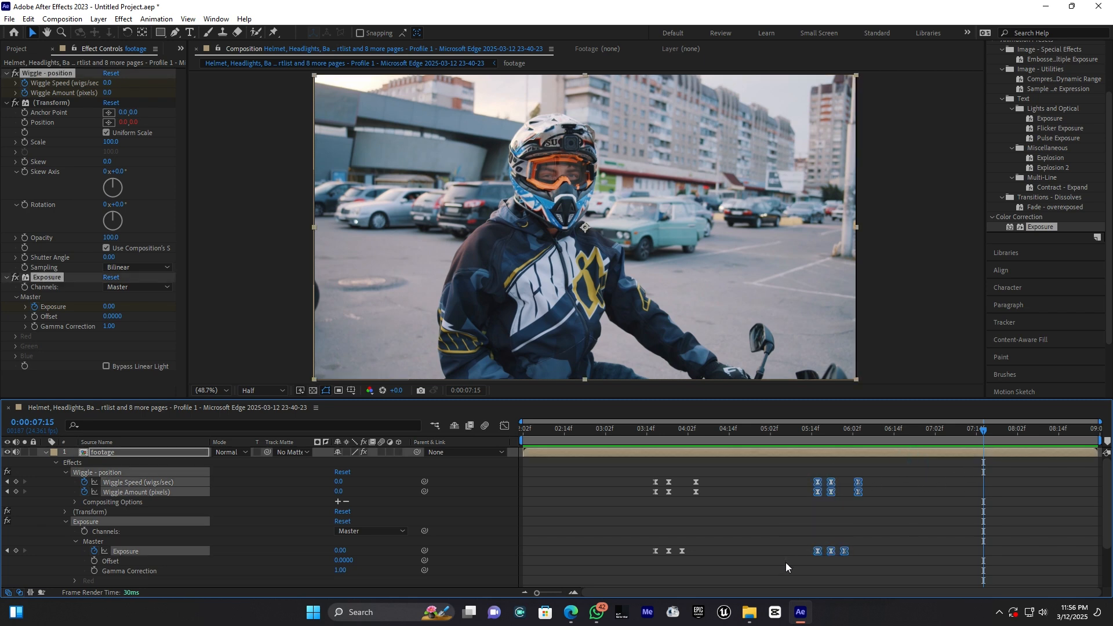
drag(984, 439, 981, 434)
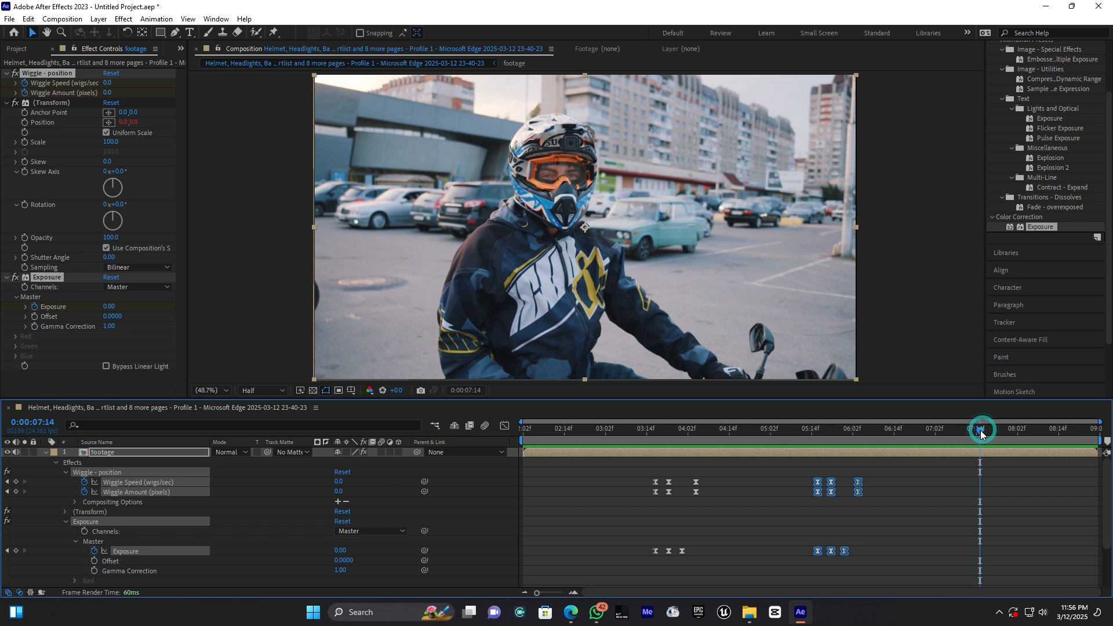
key(ctrl+v)
drag(981, 486, 967, 492)
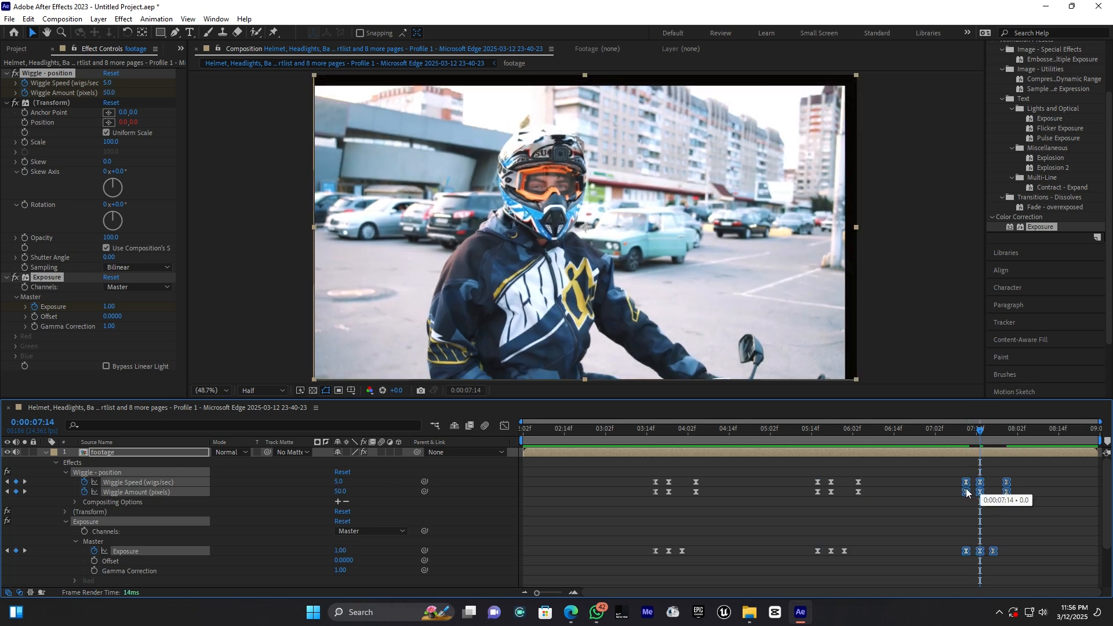
Step: Play back the third transition from about 0:00:07:02 and the whole sequence from 0:00:02:20
drag(952, 426, 928, 439)
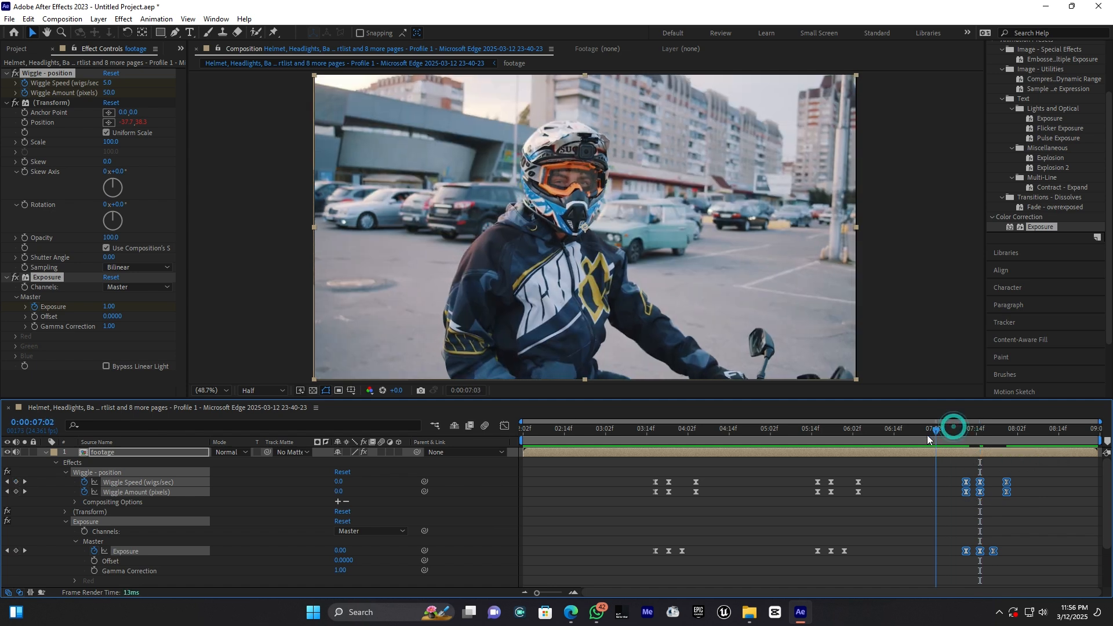
key(space)
key(space)
drag(714, 430, 589, 435)
key(space)
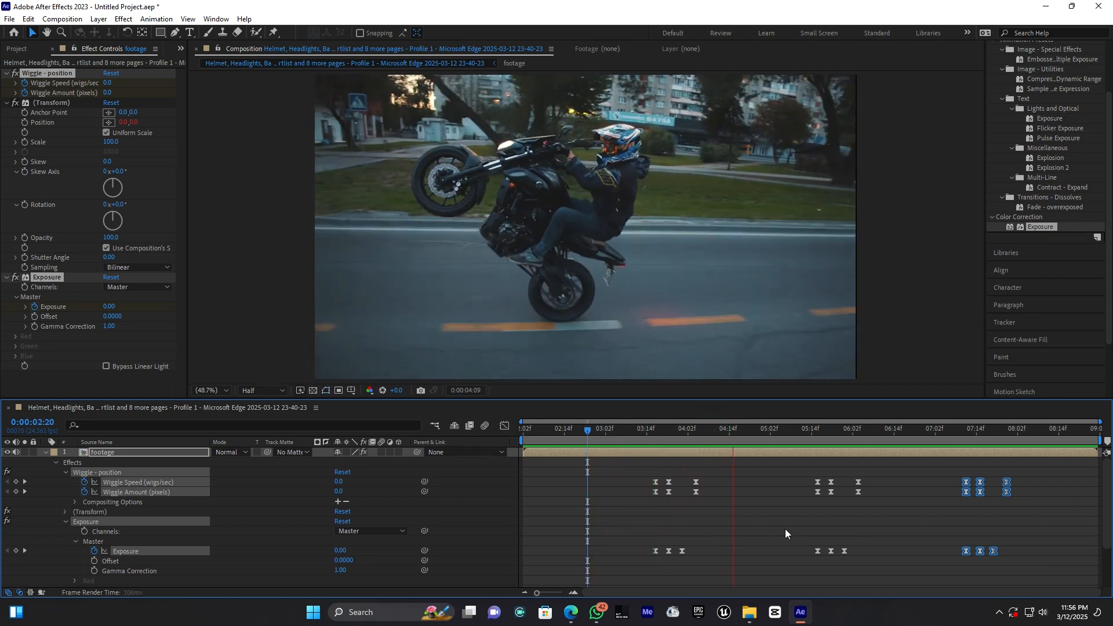